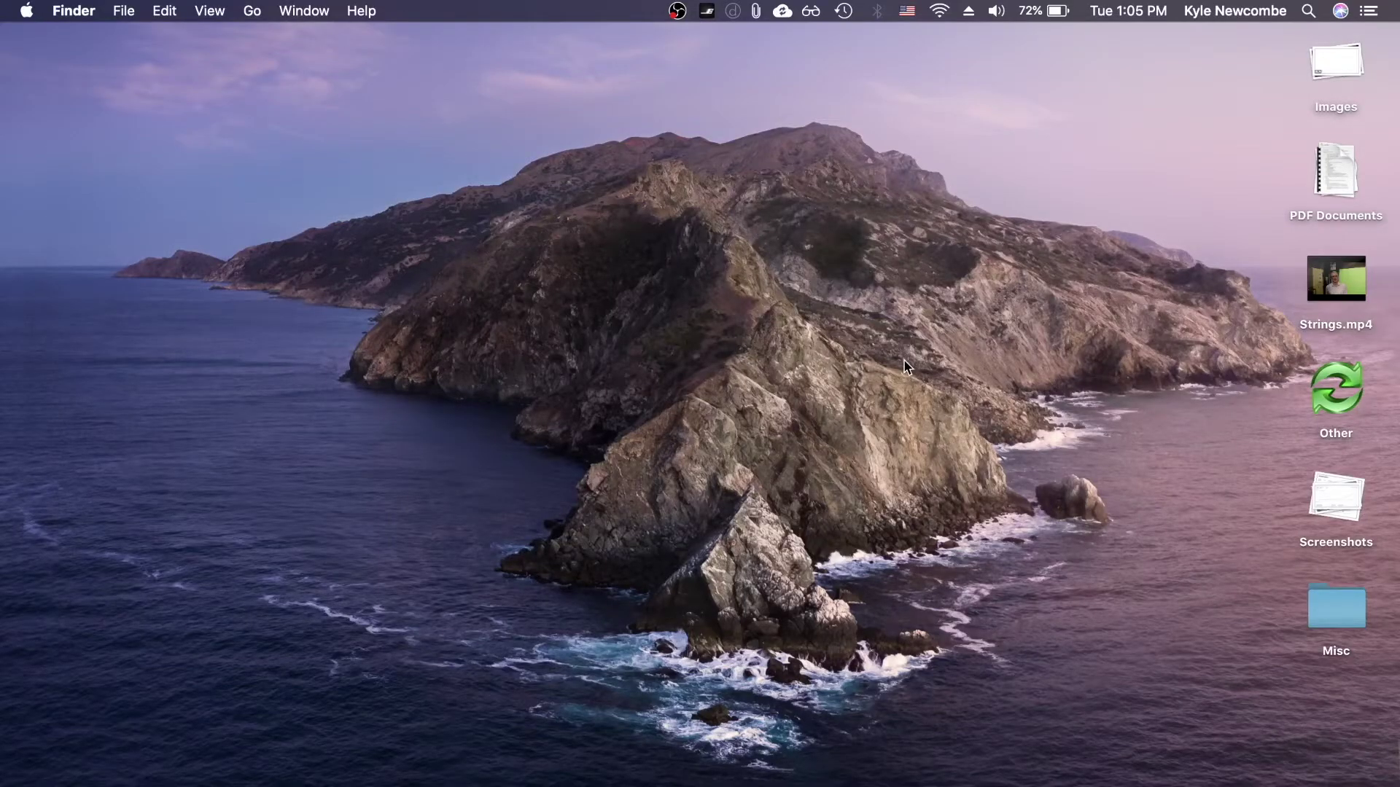
- Create a new desktop folder named Client Work
{"action": "left_click", "coordinate": [1354, 302]}
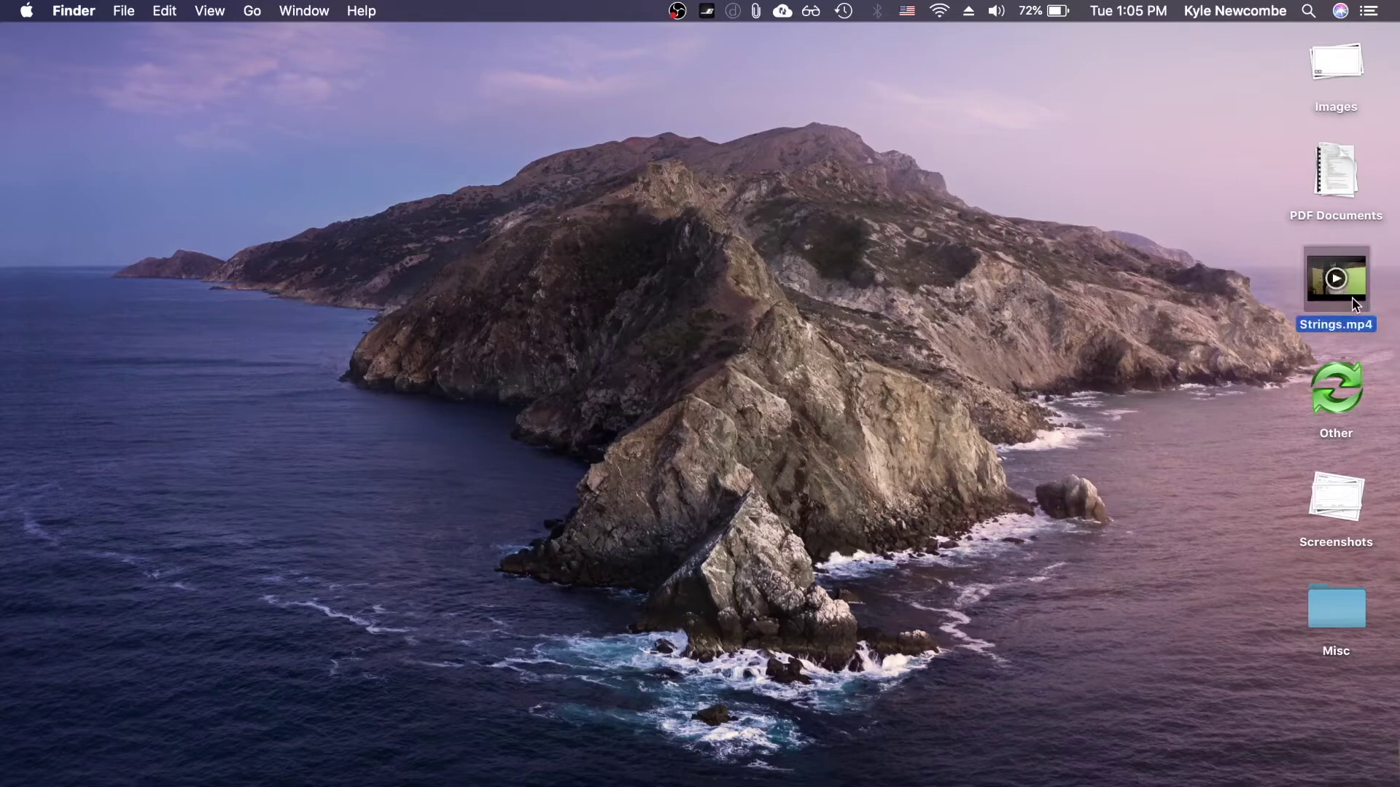
{"action": "left_click", "coordinate": [1236, 328]}
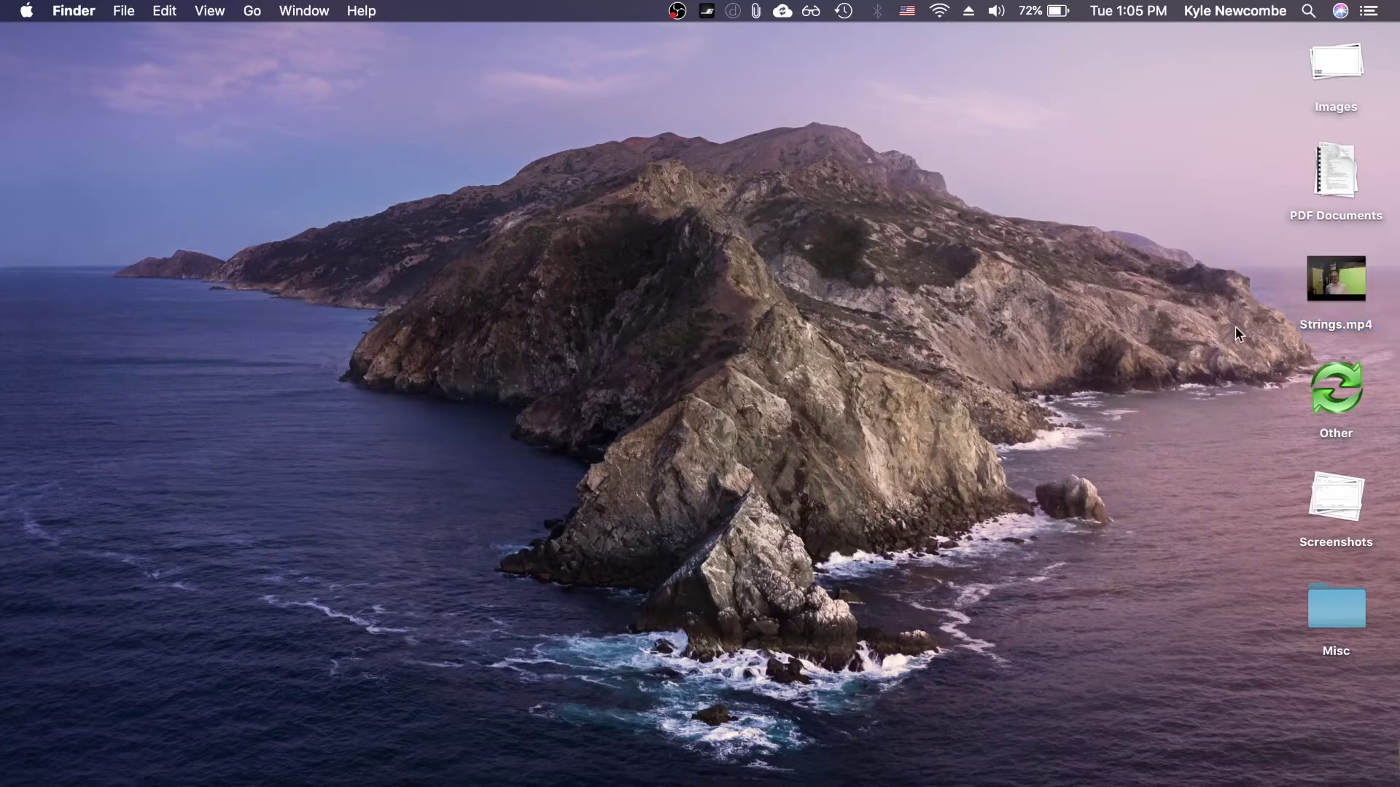
{"action": "right_click", "coordinate": [1204, 351]}
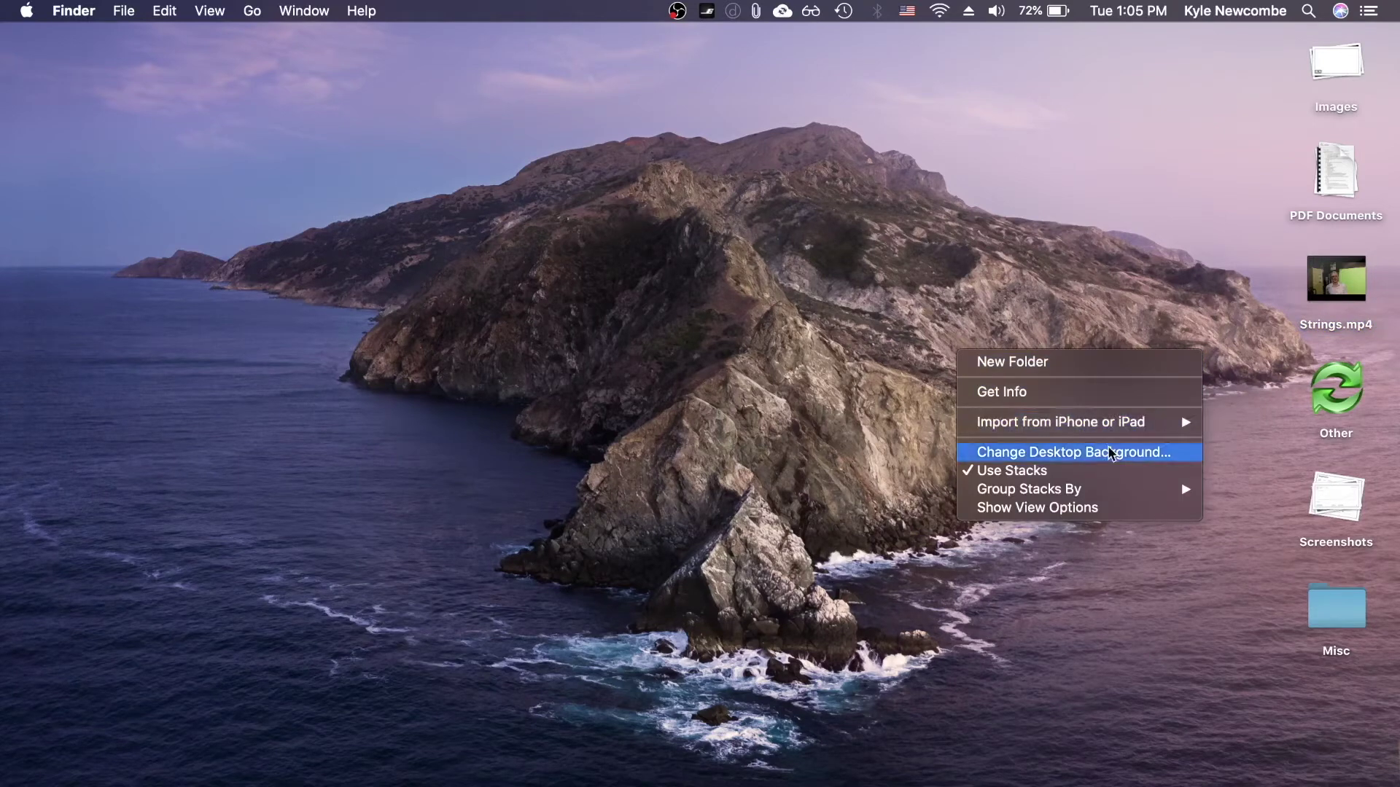
{"action": "left_click", "coordinate": [1094, 363]}
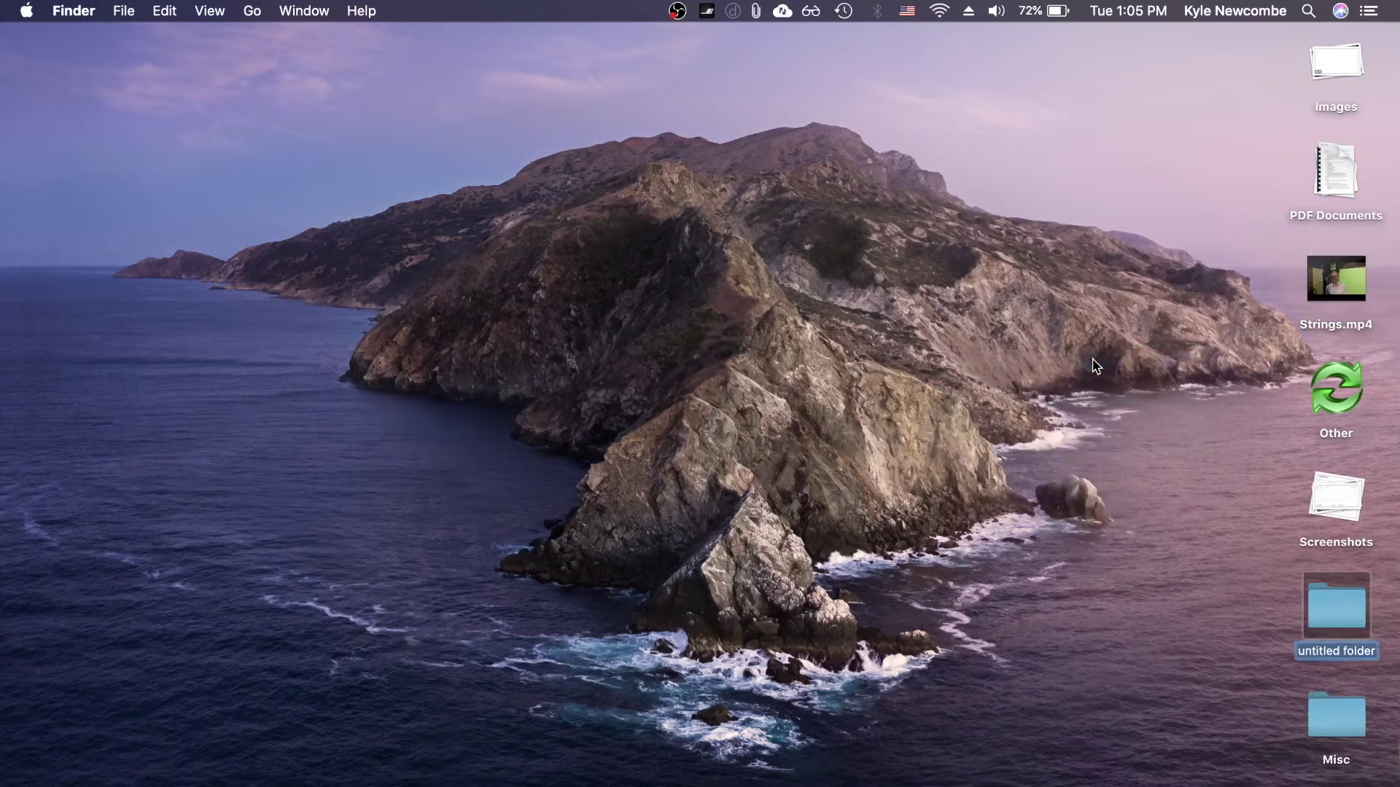
{"action": "key", "text": "BackSpace"}
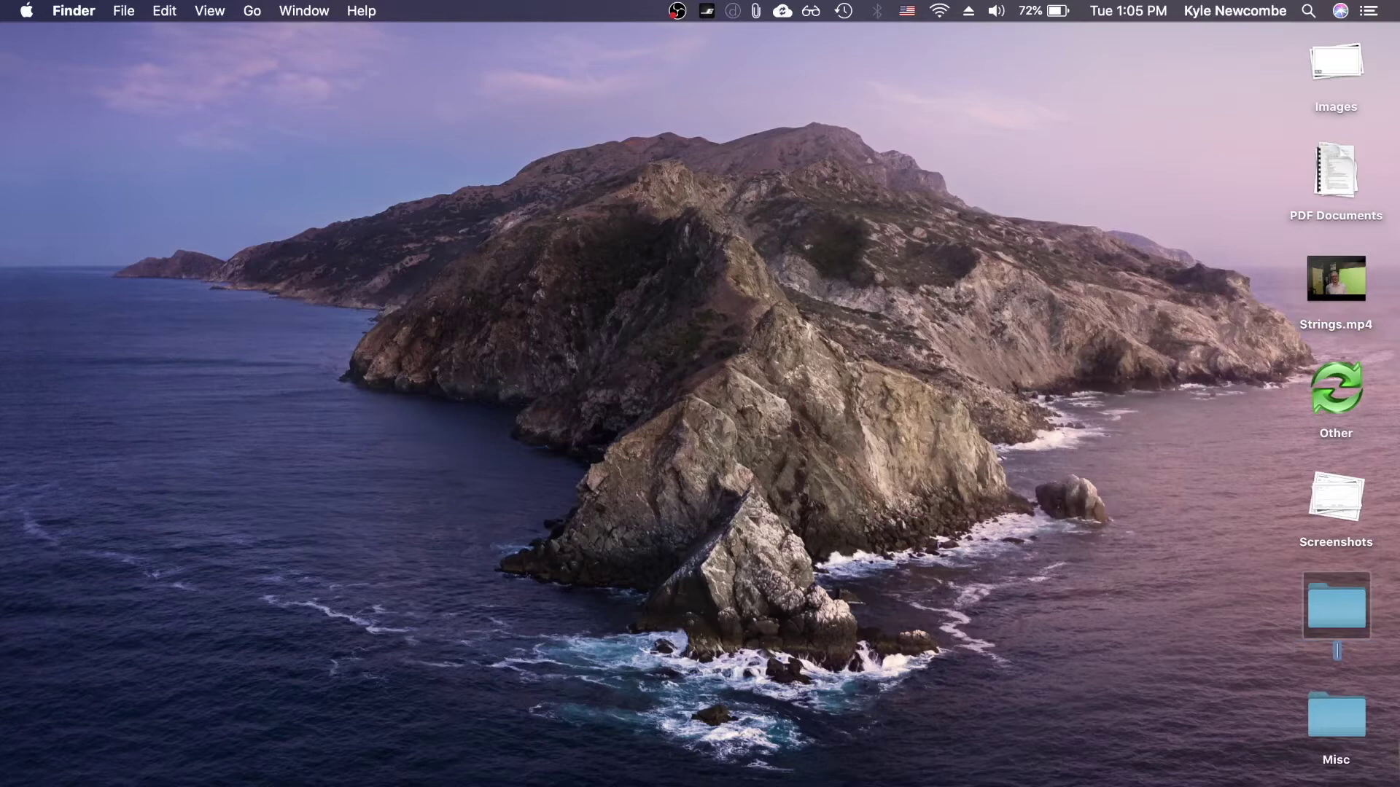
{"action": "type", "text": "Client W"}
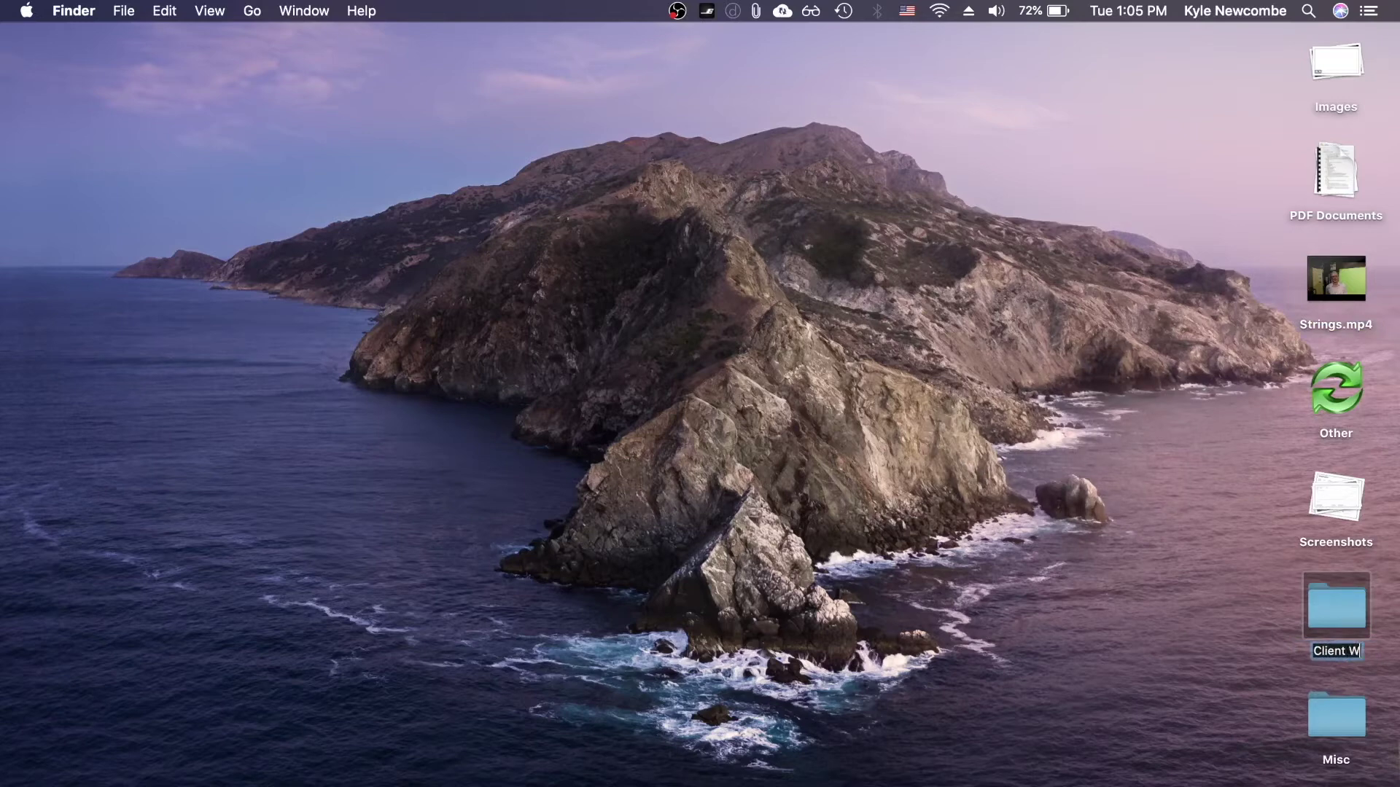
{"action": "type", "text": "ork"}
{"action": "key", "text": "Return"}
- Move Strings.mp4 into Client Work and check the folder's contents
{"action": "left_click_drag", "start_coordinate": [1335, 312], "coordinate": [1326, 623]}
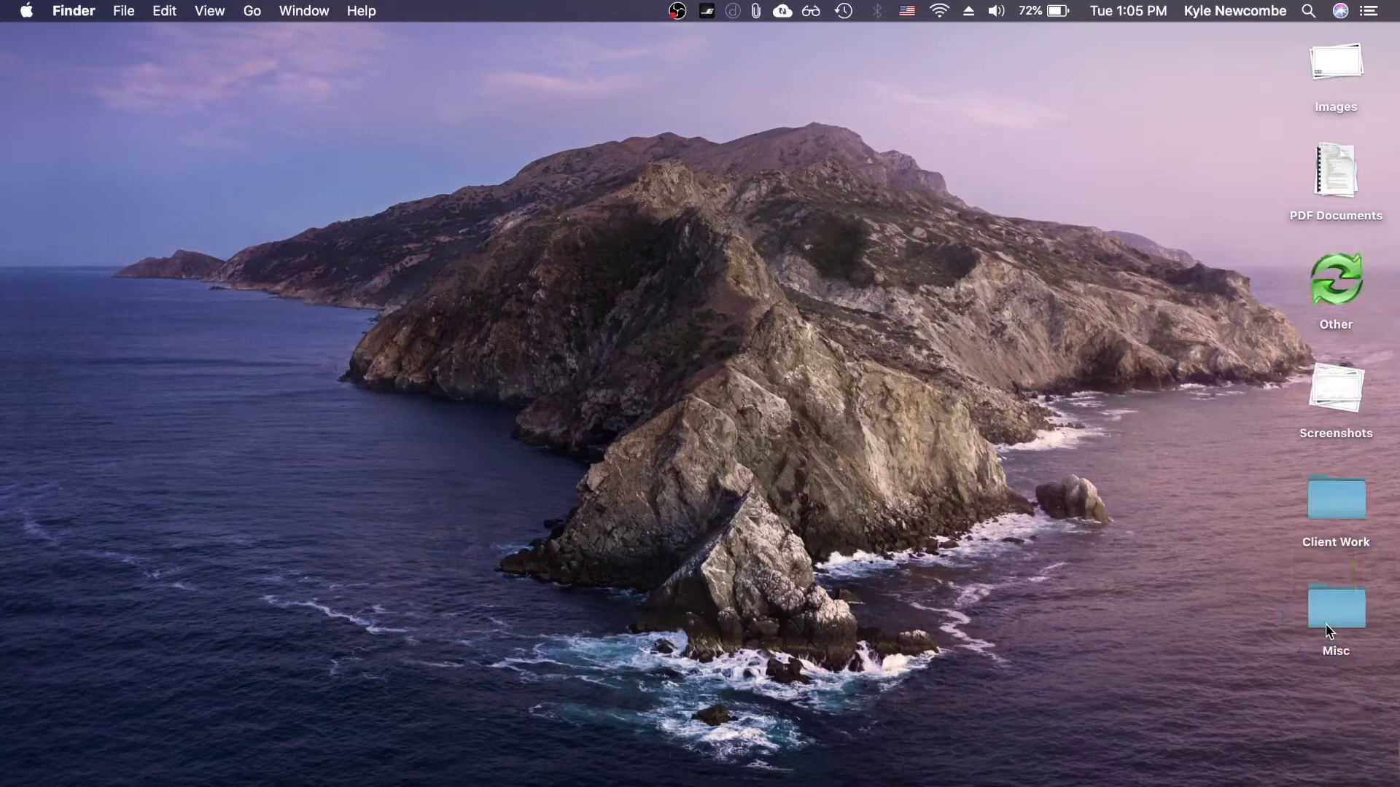
{"action": "double_click", "coordinate": [1332, 490]}
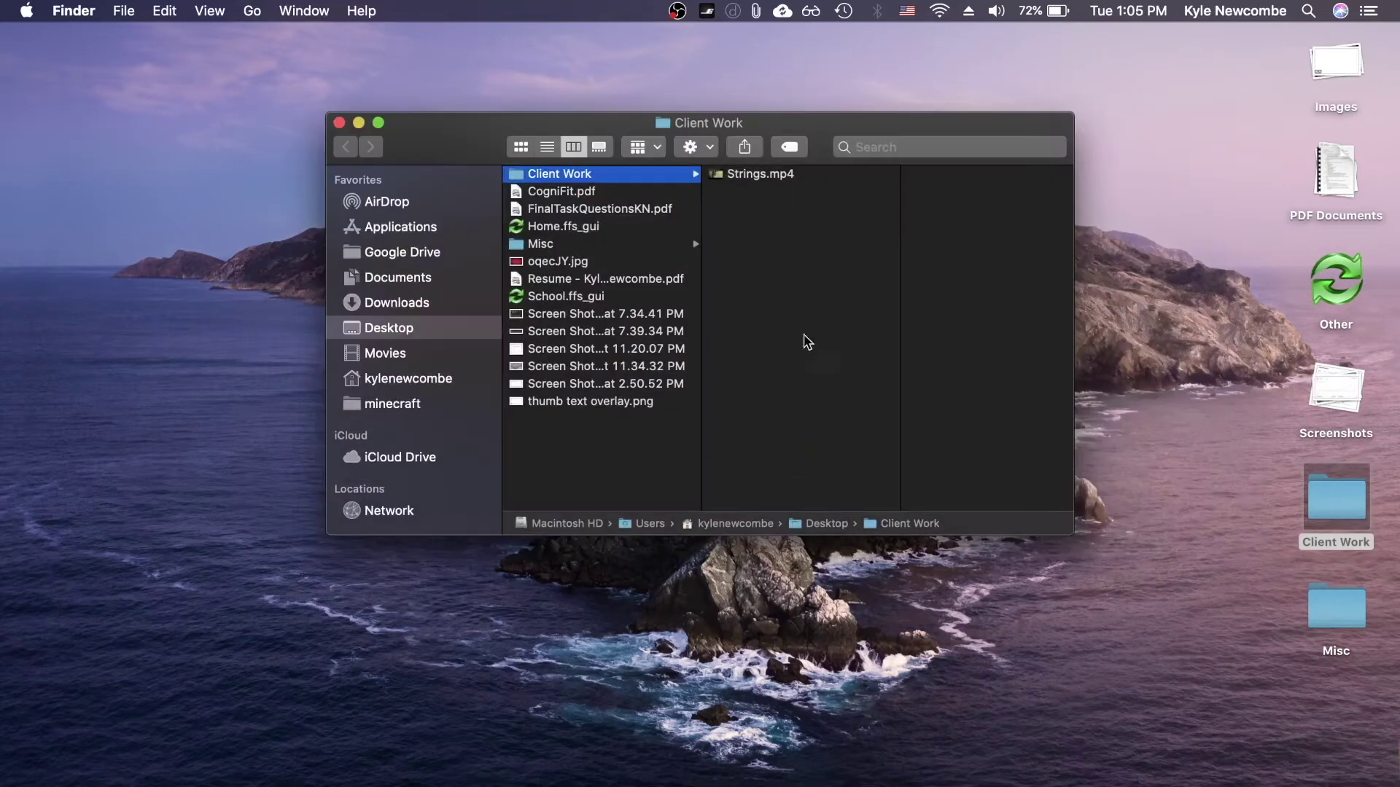
{"action": "left_click", "coordinate": [339, 123]}
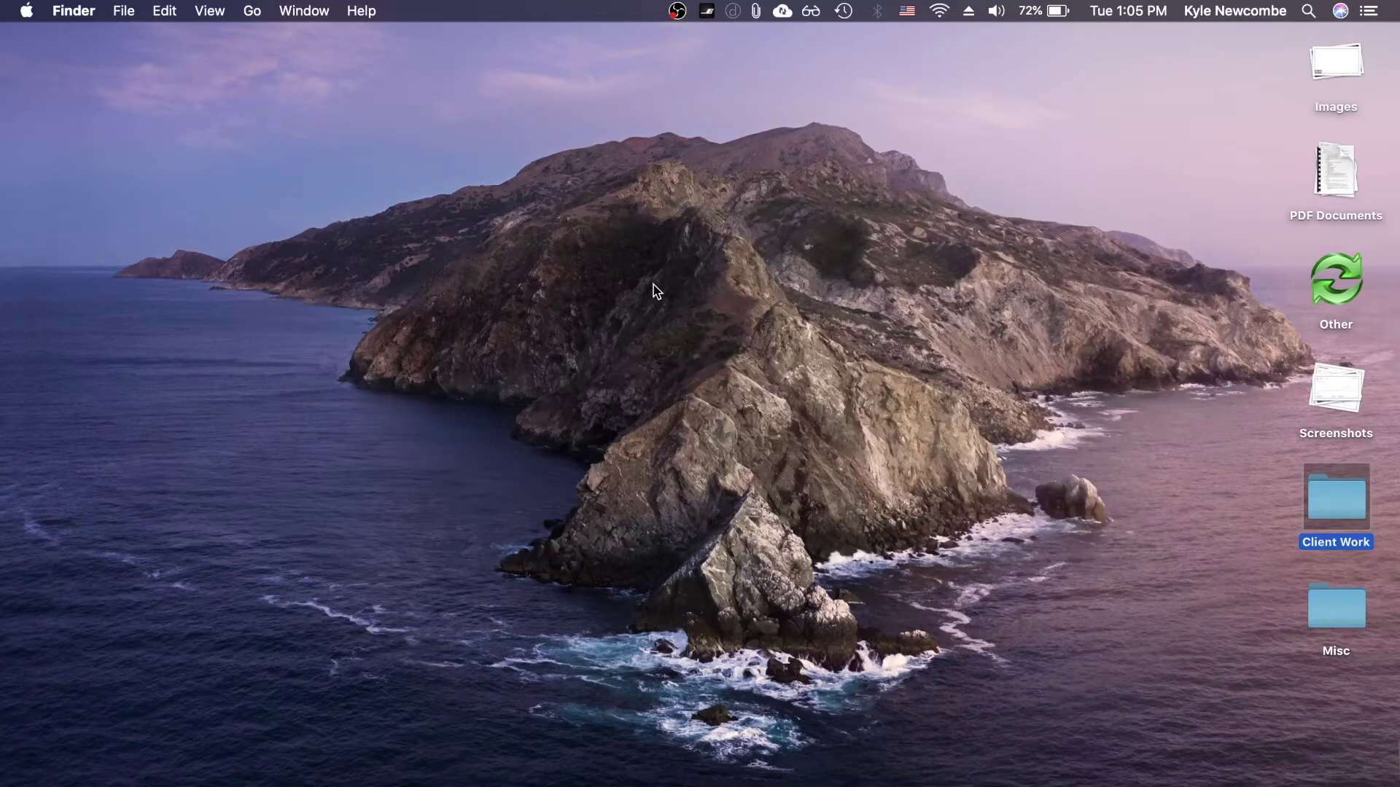
- Launch Disk Utility through Spotlight search
{"action": "key", "text": "super+space"}
{"action": "type", "text": "ter"}
{"action": "key", "text": "BackSpace"}
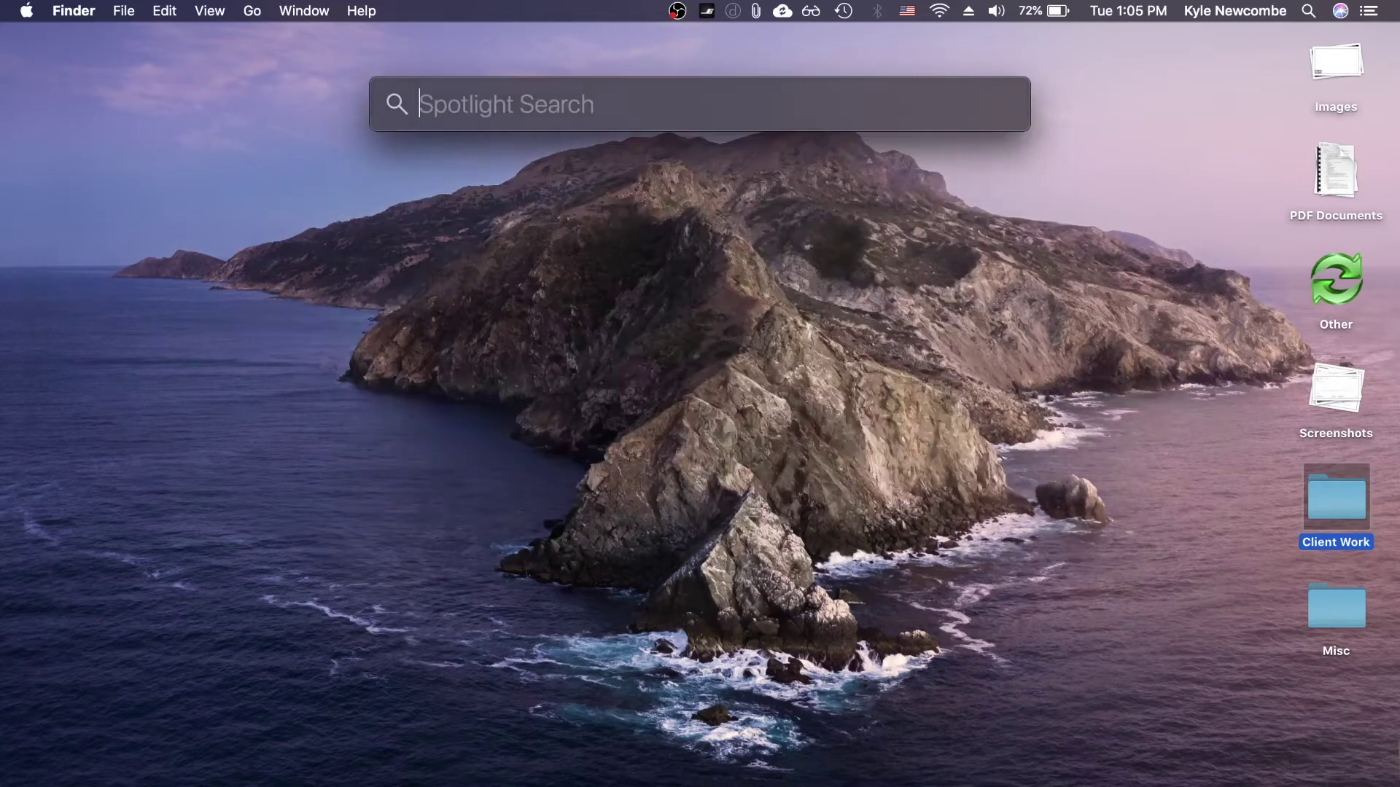
{"action": "type", "text": "disk"}
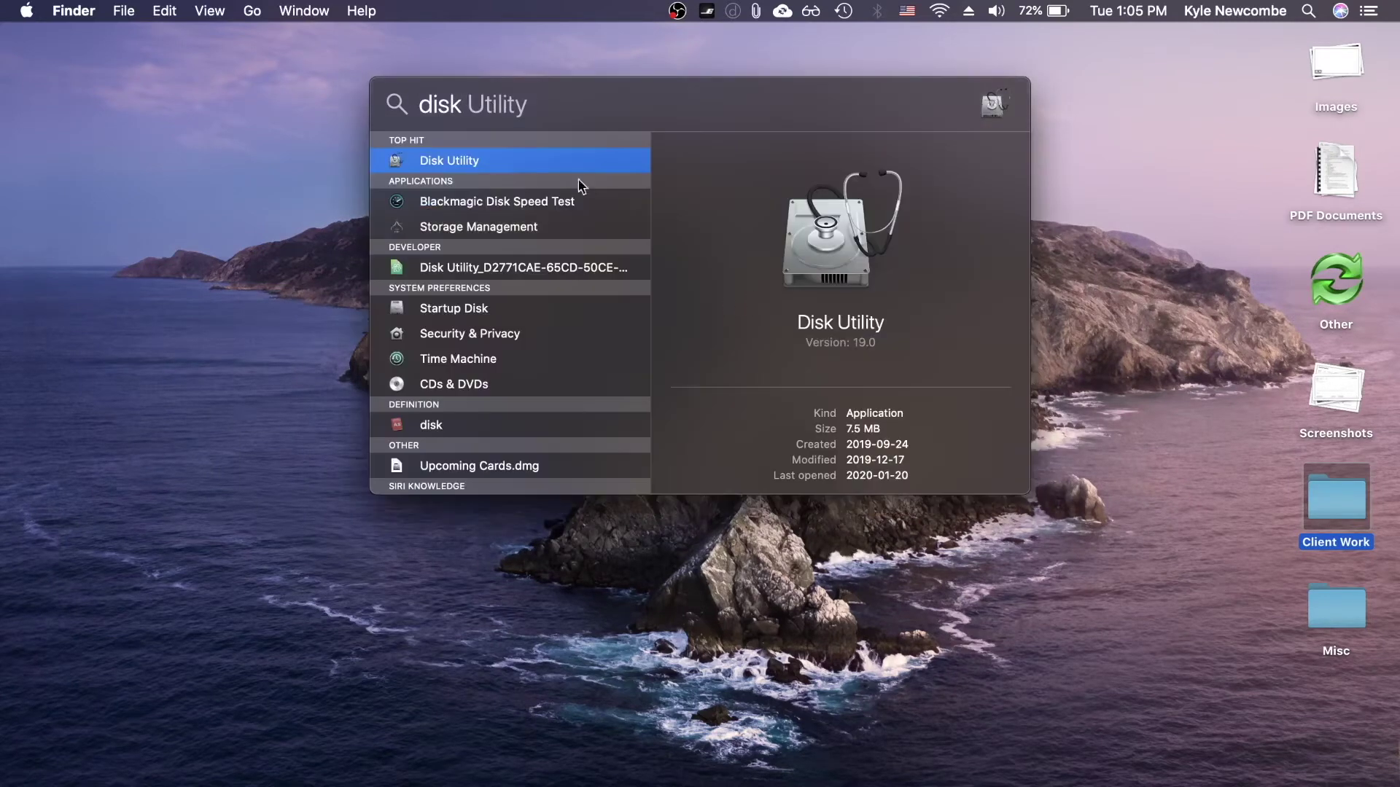
{"action": "key", "text": "Return"}
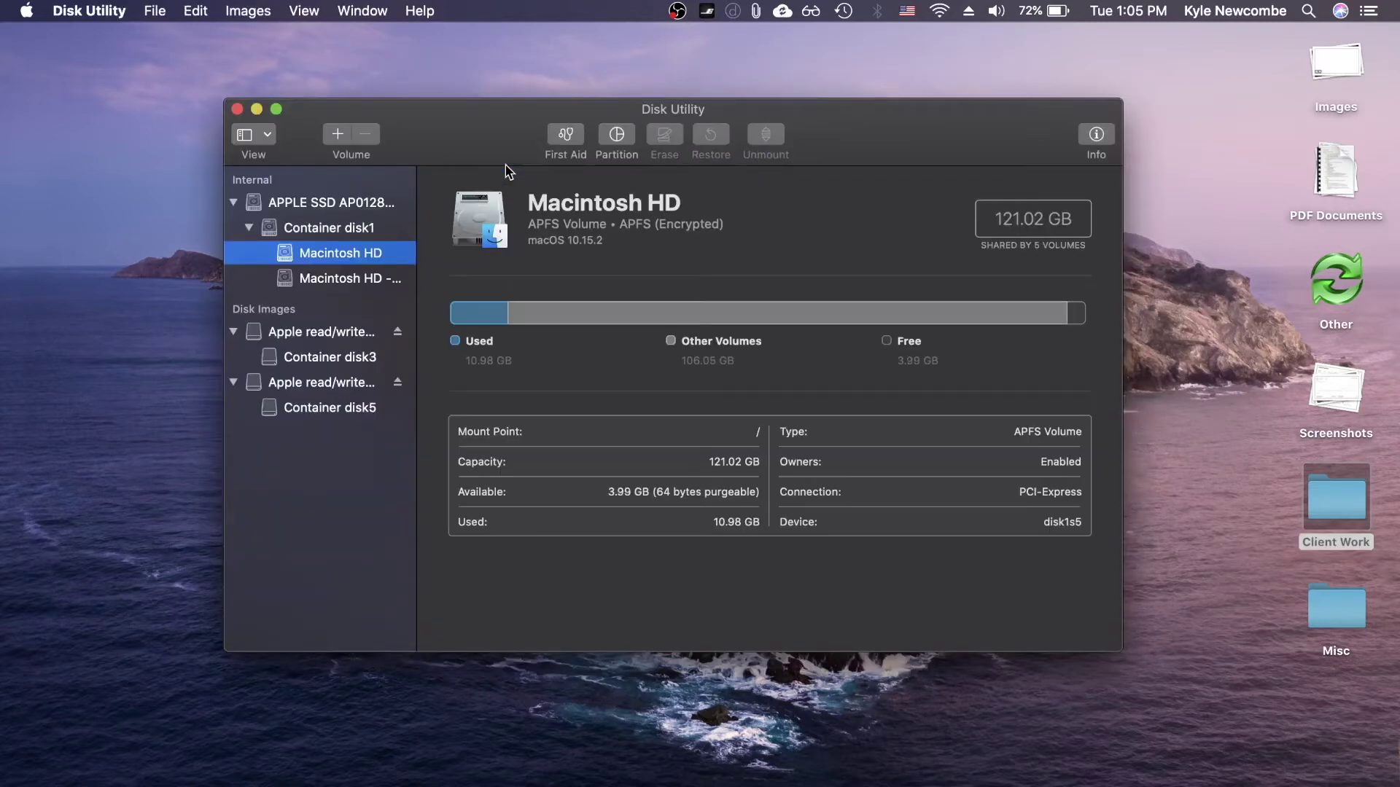
- Start a New Image from Folder using the Client Work folder as the source
{"action": "left_click", "coordinate": [155, 11]}
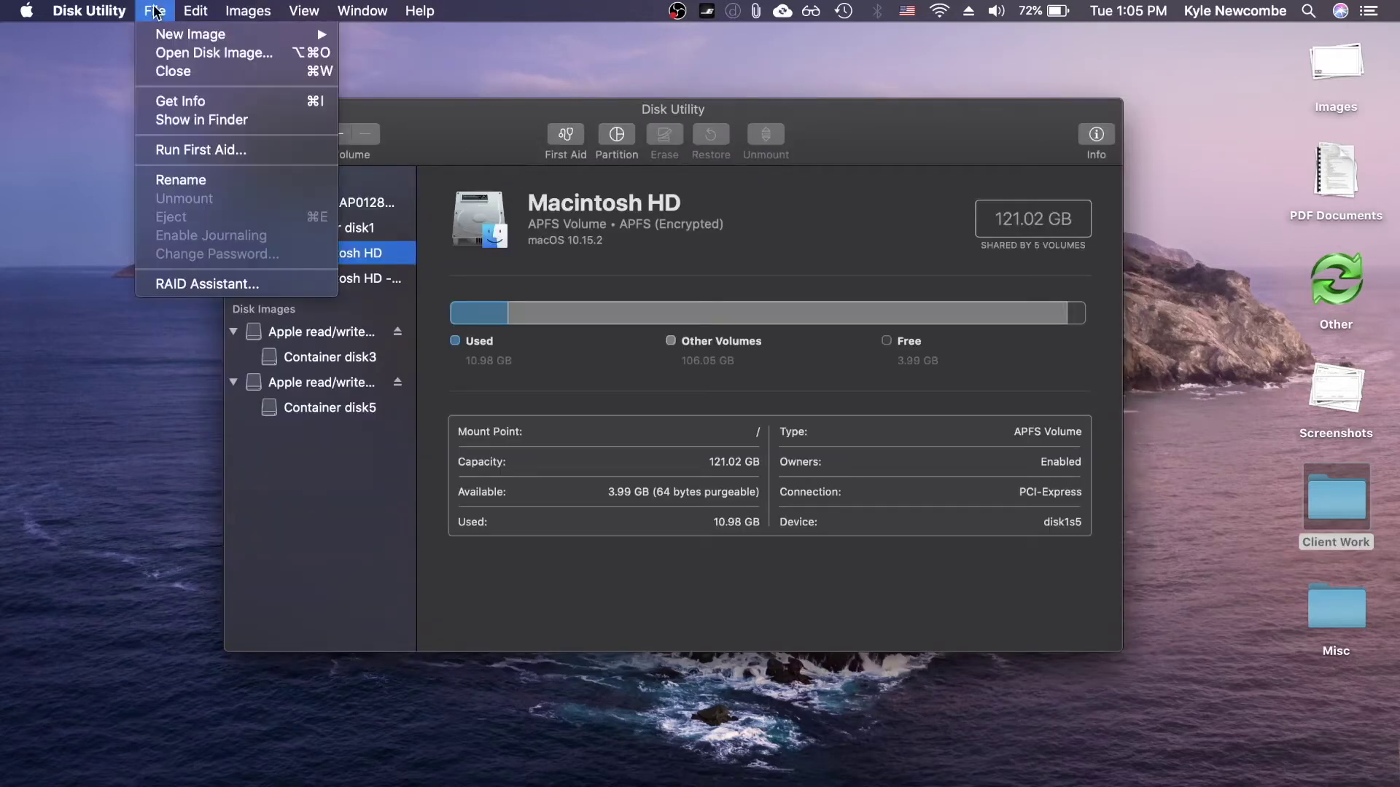
{"action": "mouse_move", "coordinate": [175, 34]}
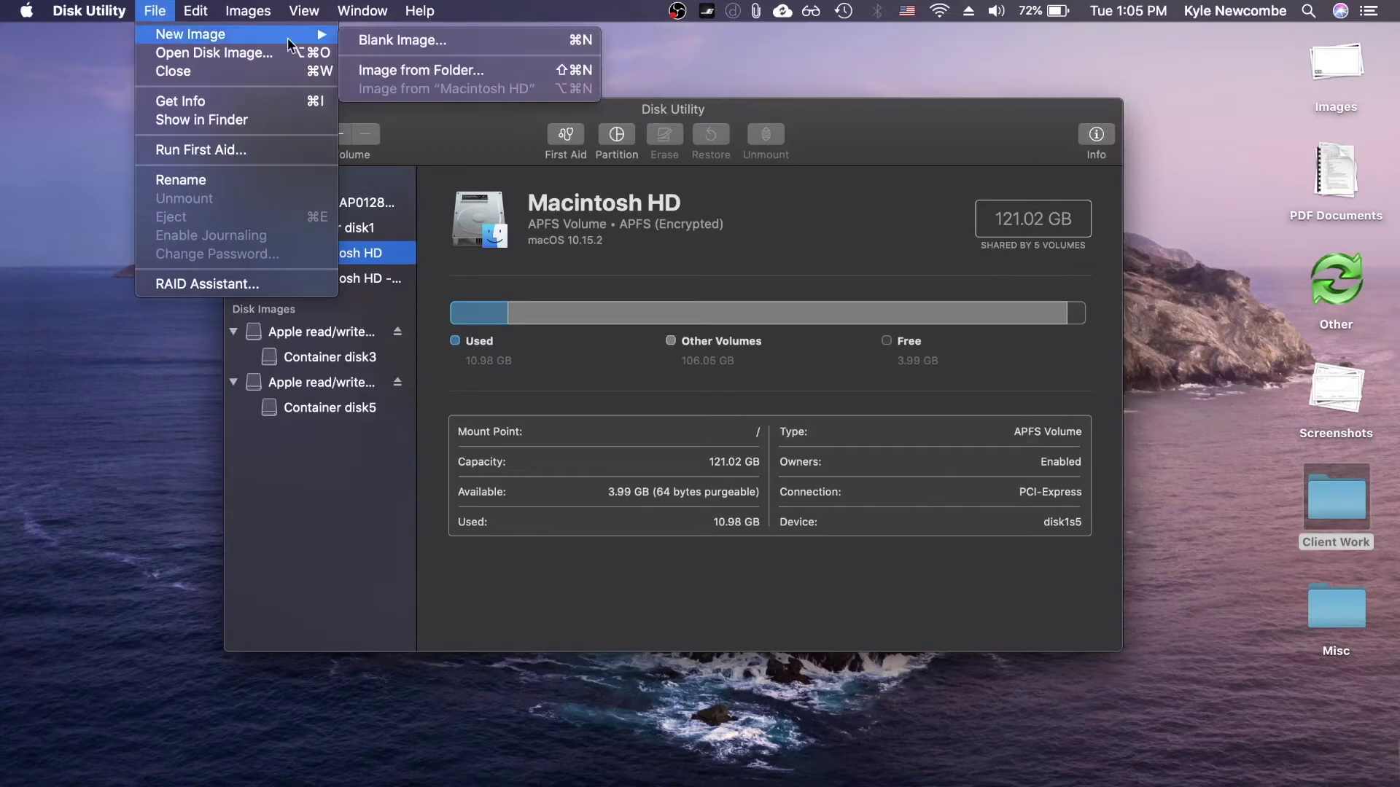
{"action": "left_click", "coordinate": [388, 73]}
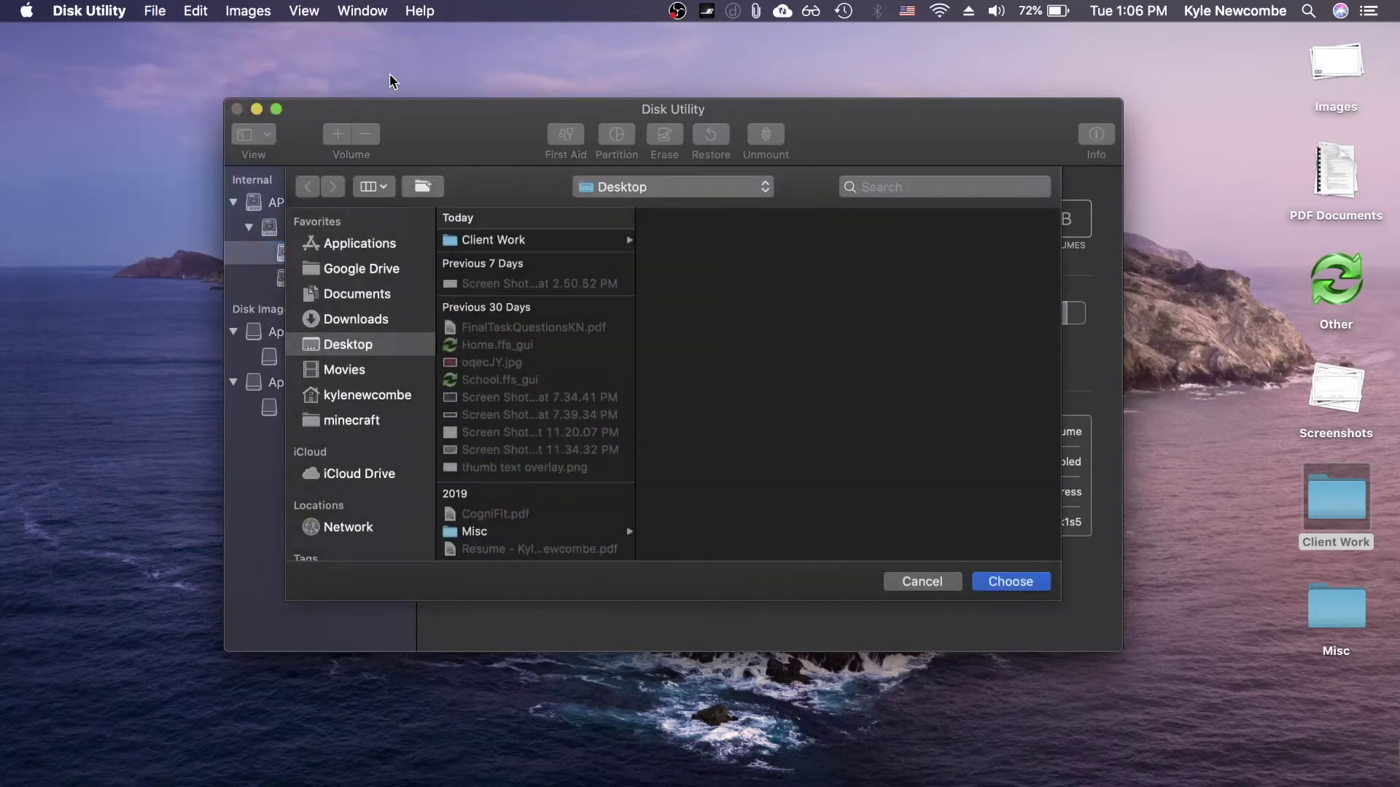
{"action": "left_click", "coordinate": [511, 246]}
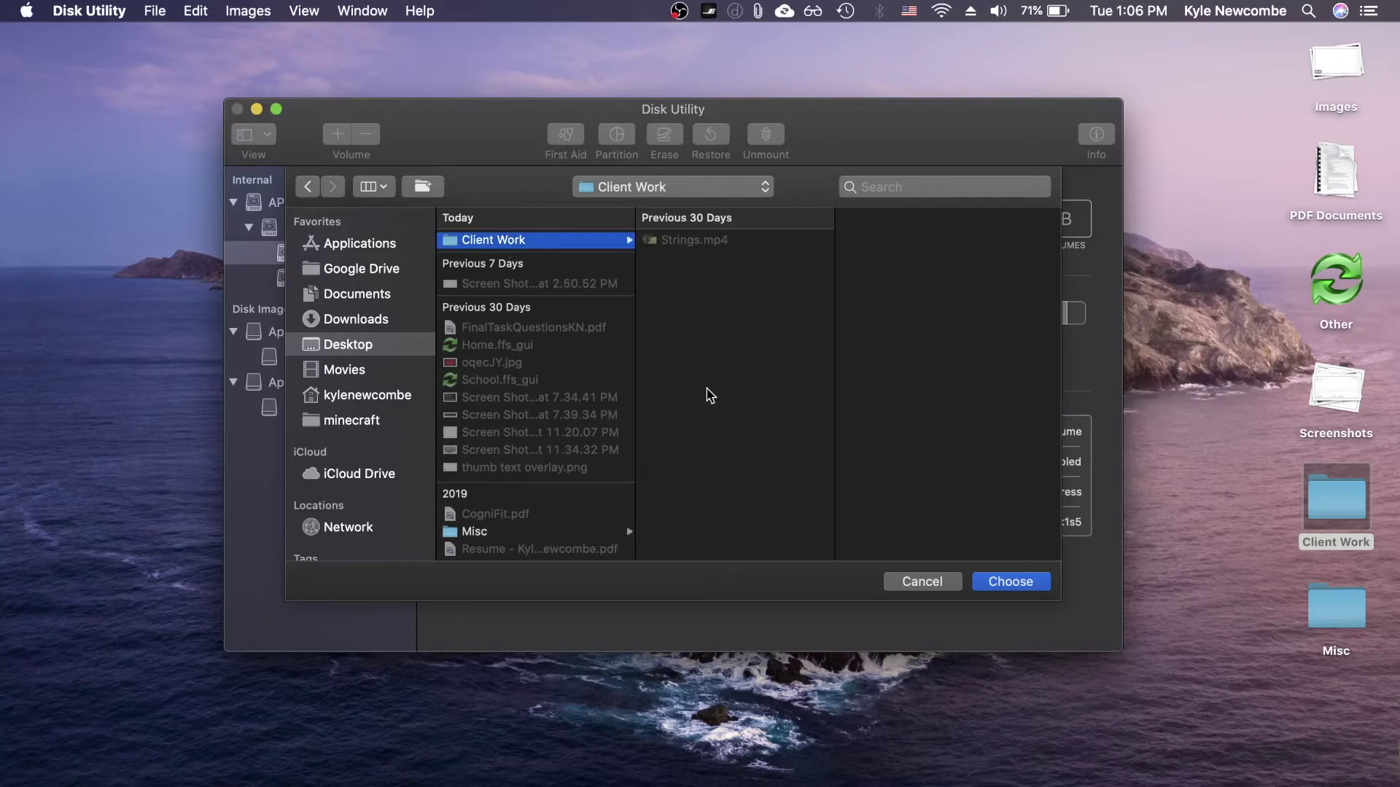
{"action": "left_click", "coordinate": [1013, 584]}
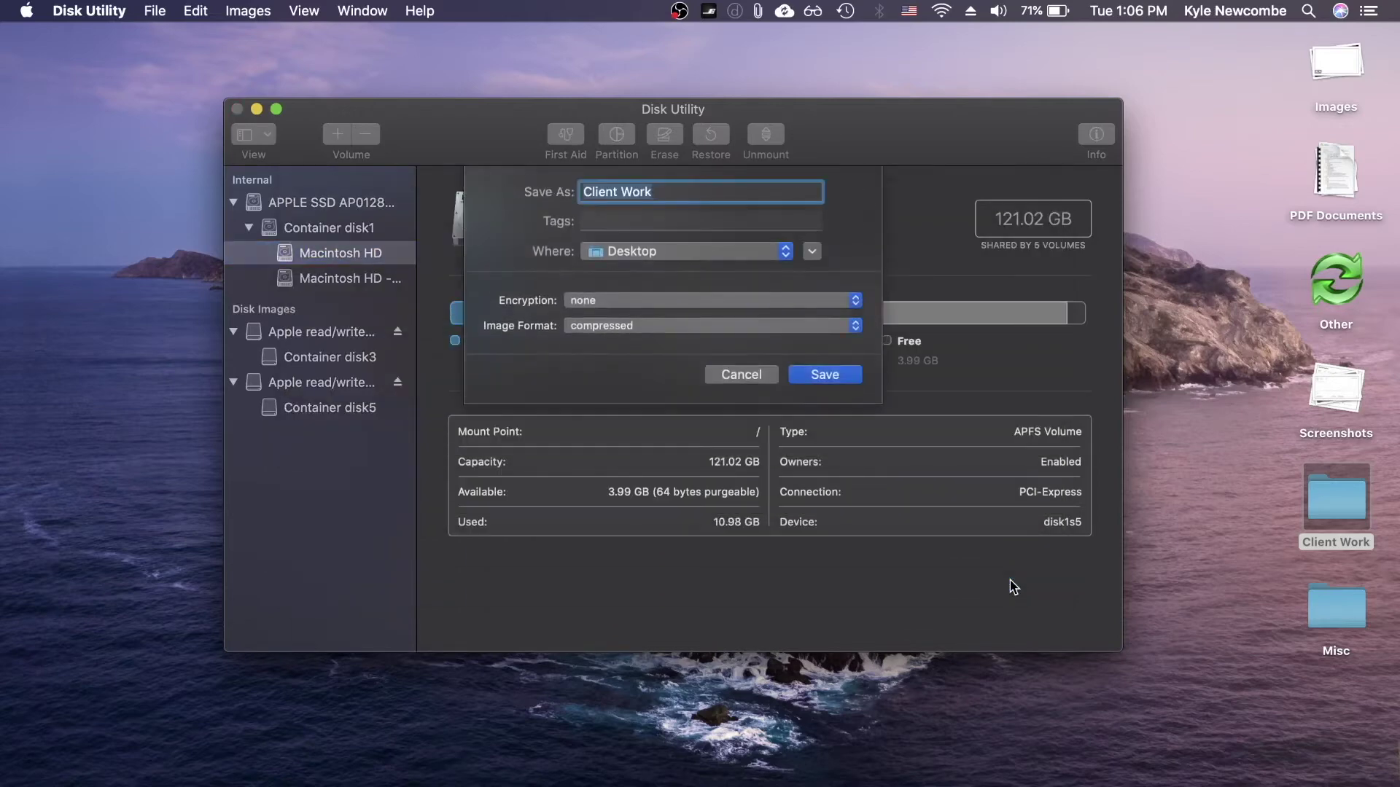
- Keep the image named Client Work on the Desktop and add 128-bit AES encryption with a password
{"action": "left_click", "coordinate": [669, 190]}
{"action": "left_click", "coordinate": [650, 255]}
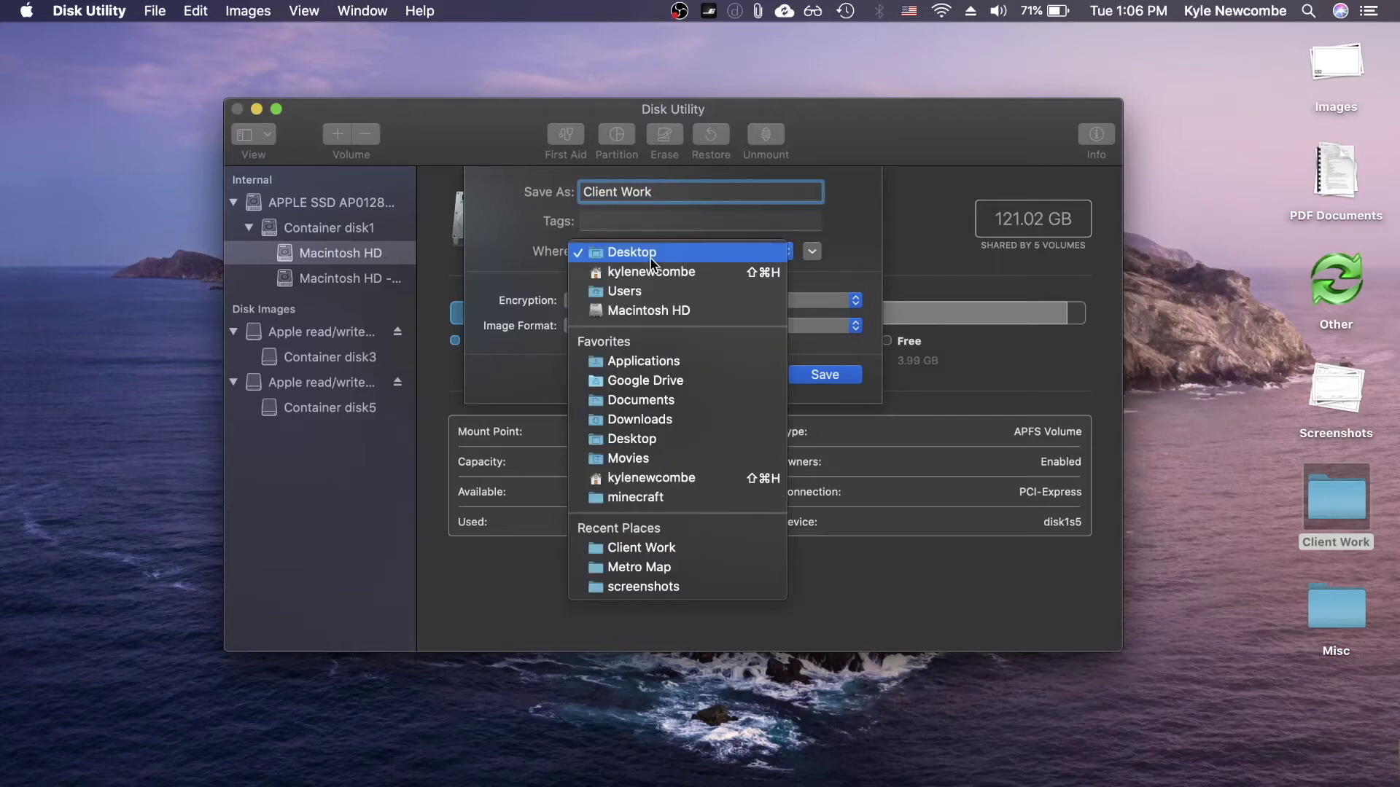
{"action": "left_click", "coordinate": [651, 257]}
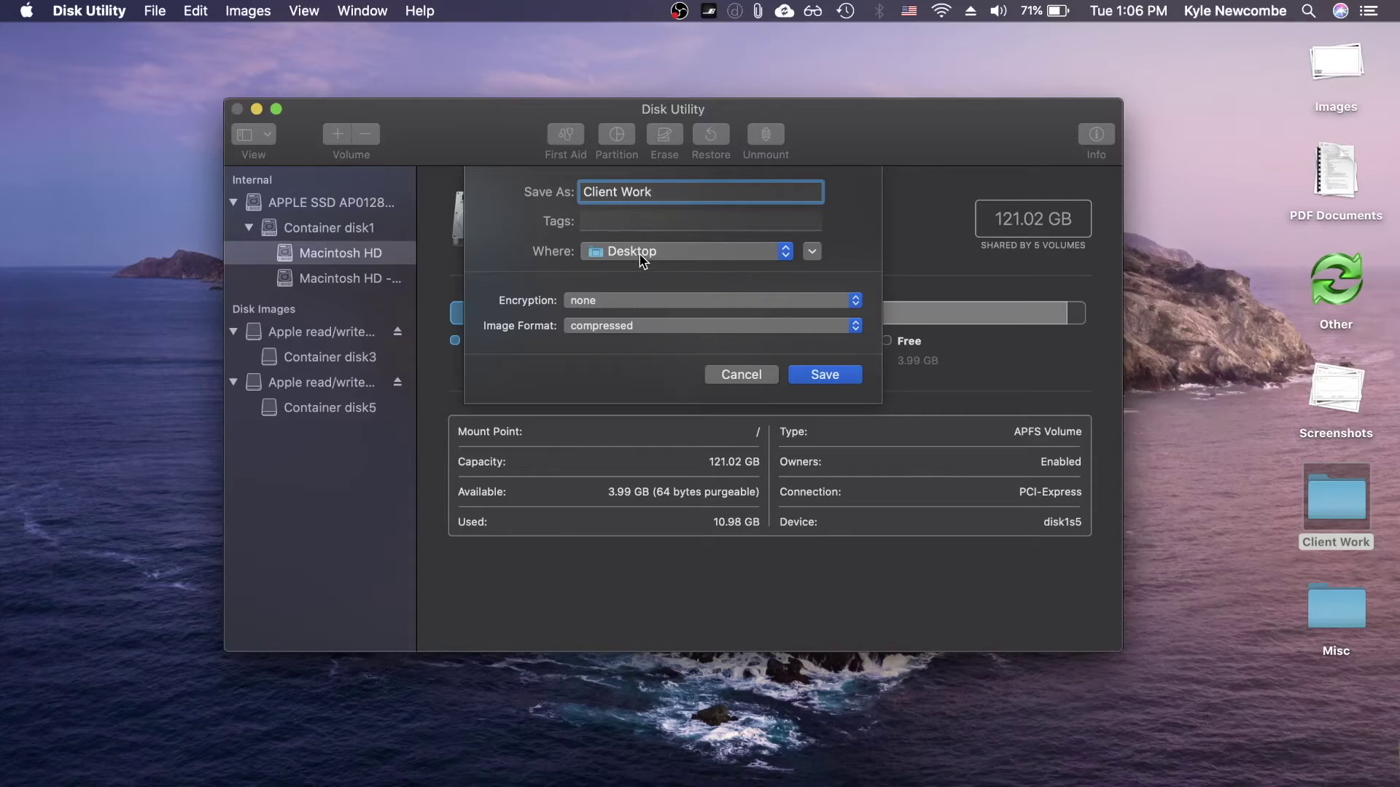
{"action": "left_click", "coordinate": [638, 301]}
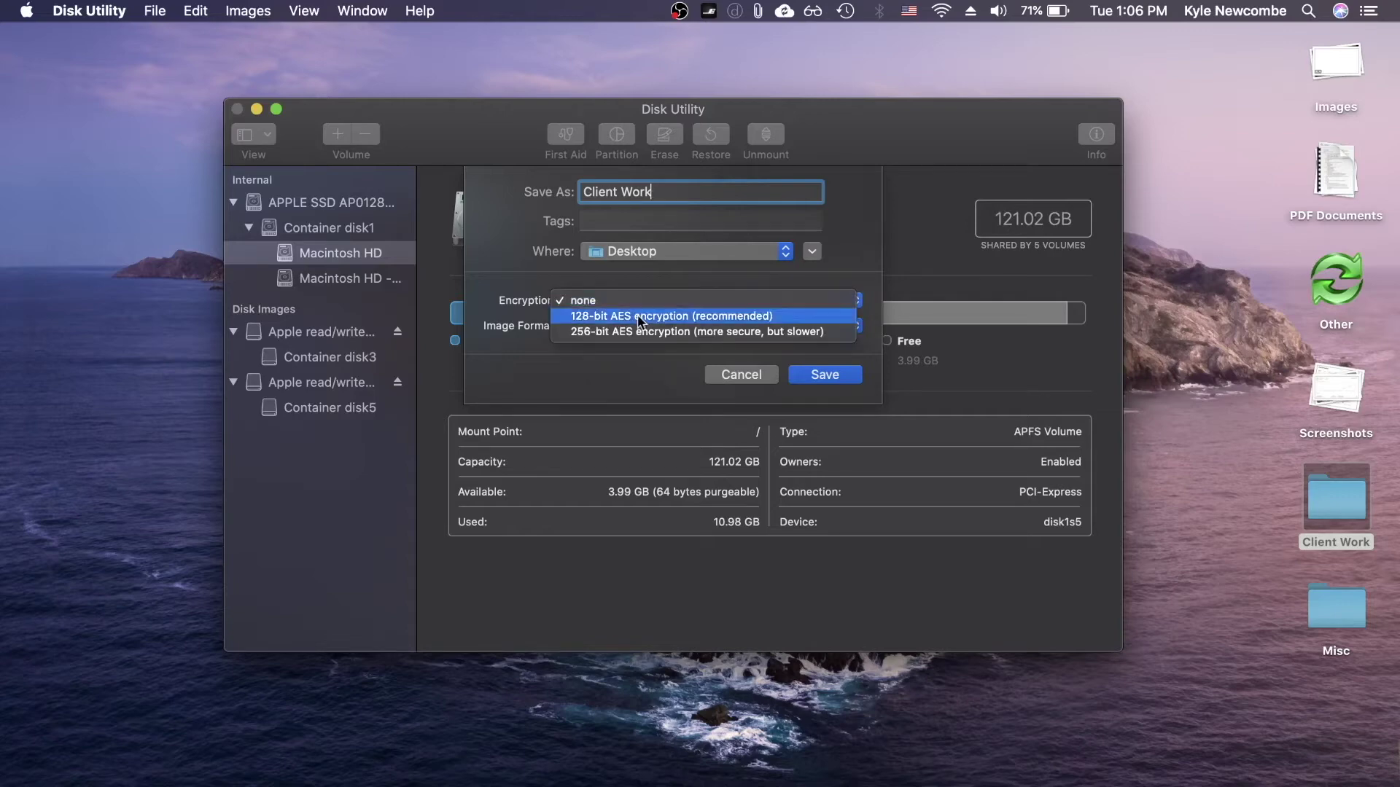
{"action": "left_click", "coordinate": [588, 319]}
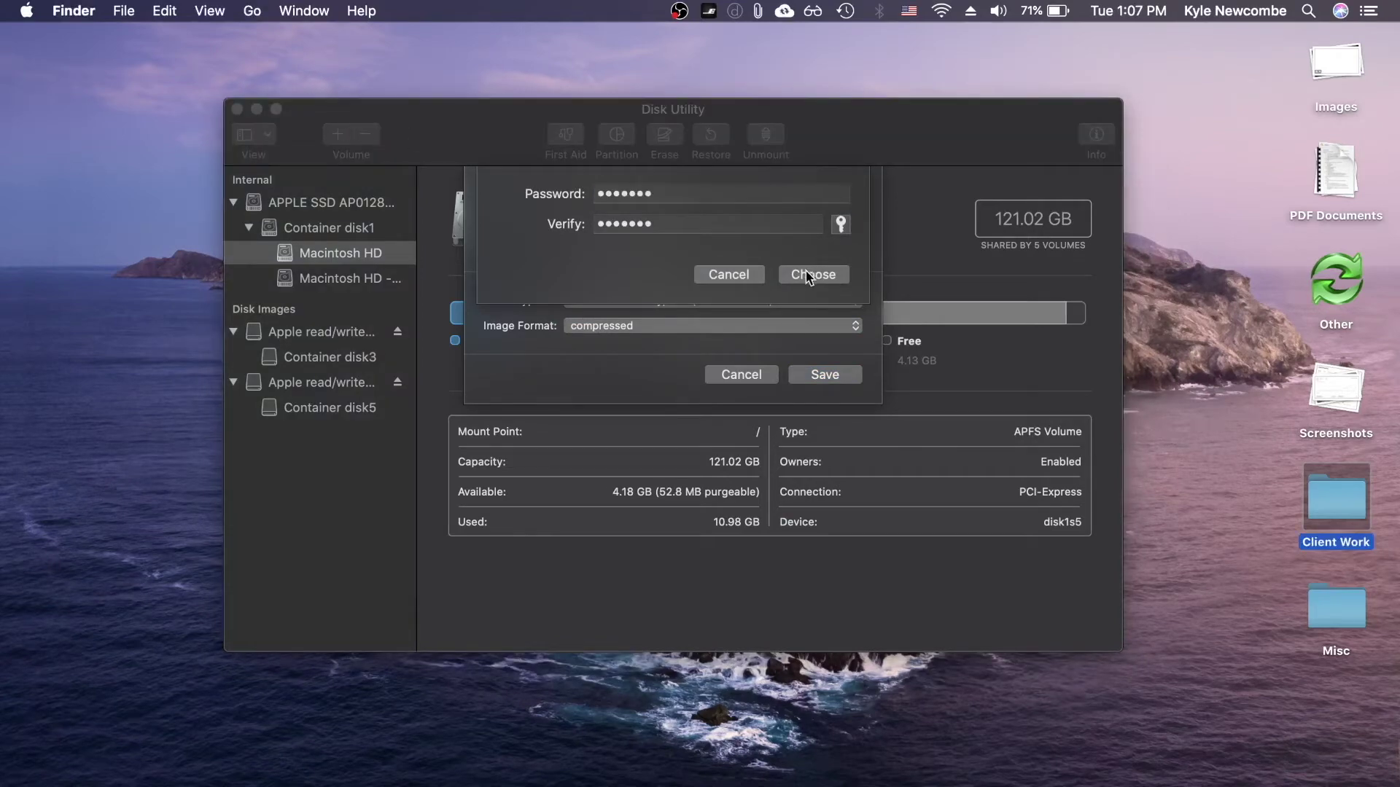
{"action": "left_click", "coordinate": [807, 275]}
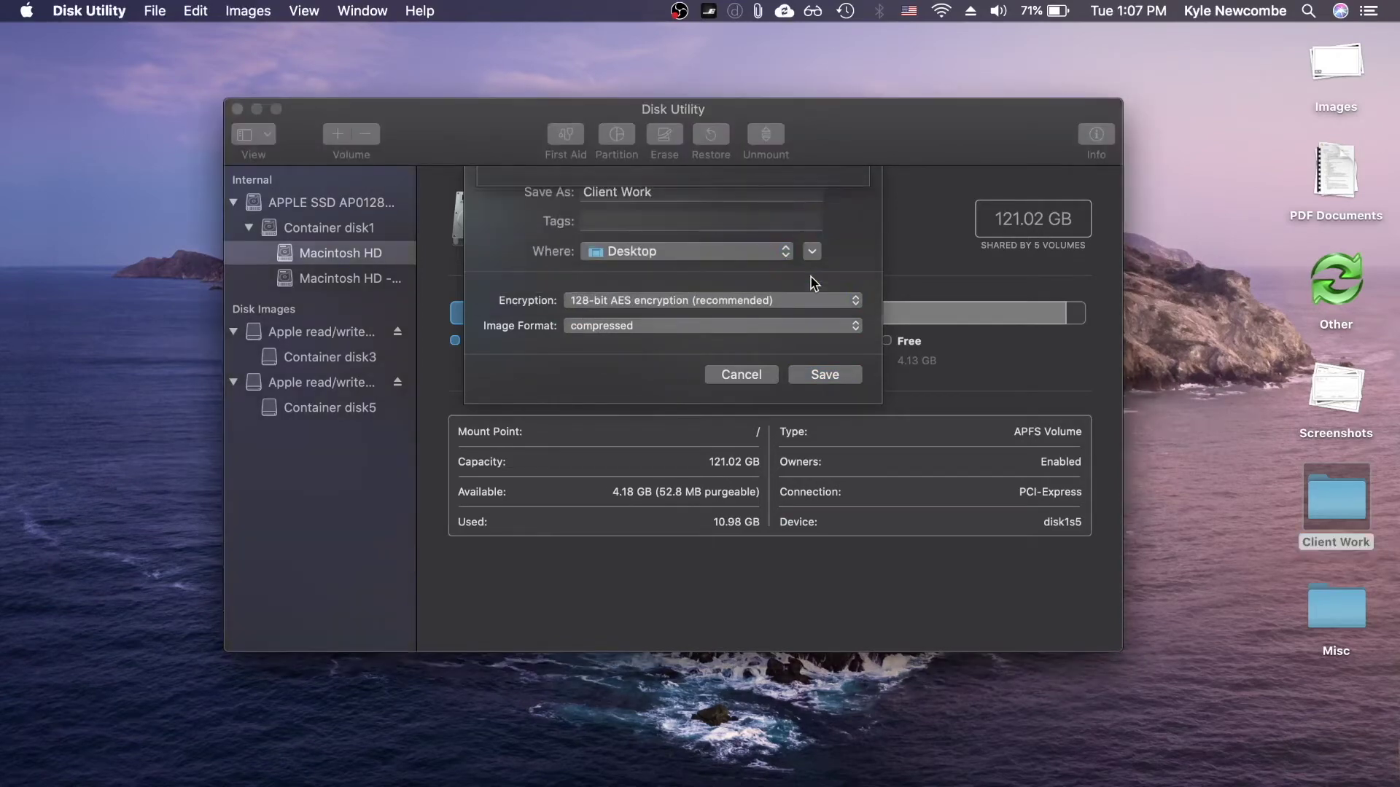
- Set the image format to read/write and start creating the image
{"action": "left_click", "coordinate": [641, 328]}
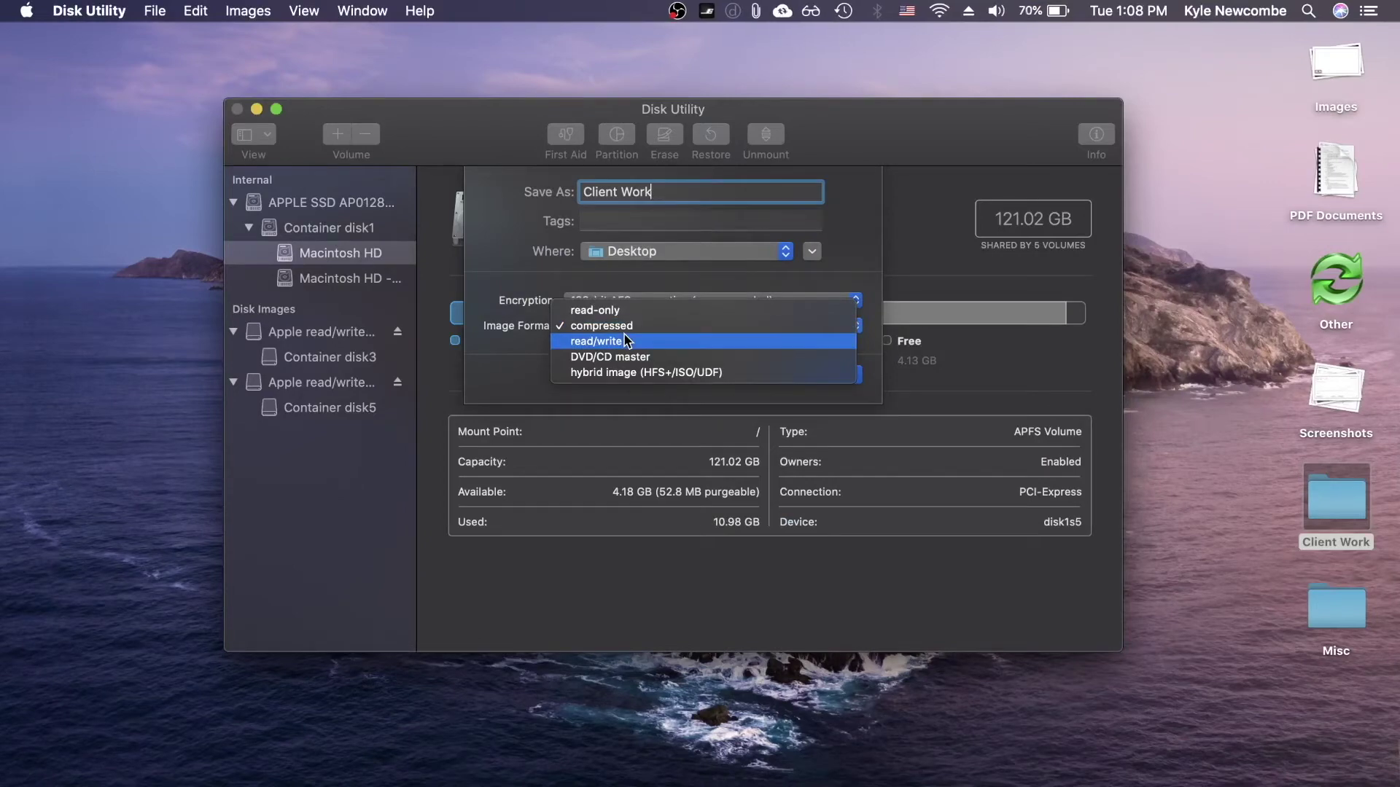
{"action": "left_click", "coordinate": [625, 340]}
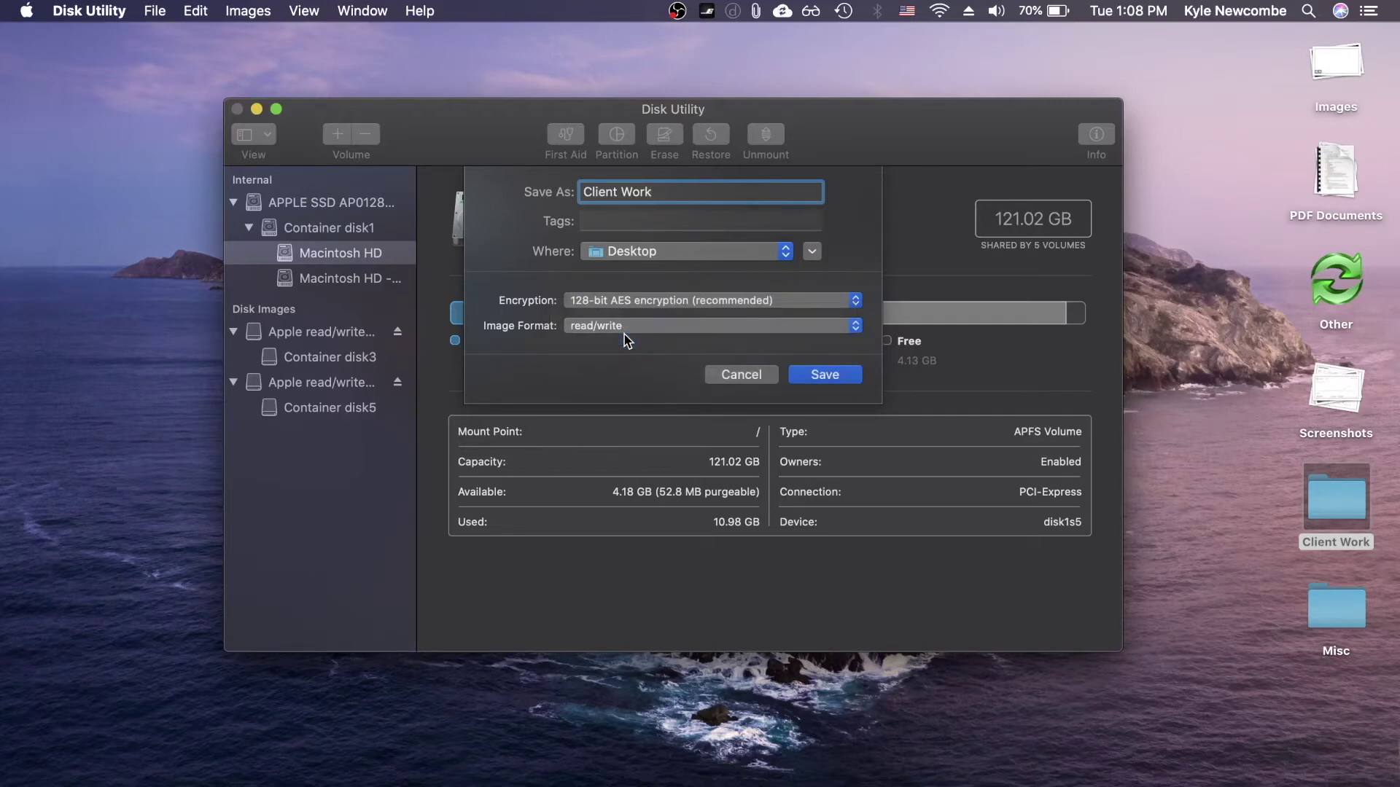
{"action": "left_click", "coordinate": [625, 329]}
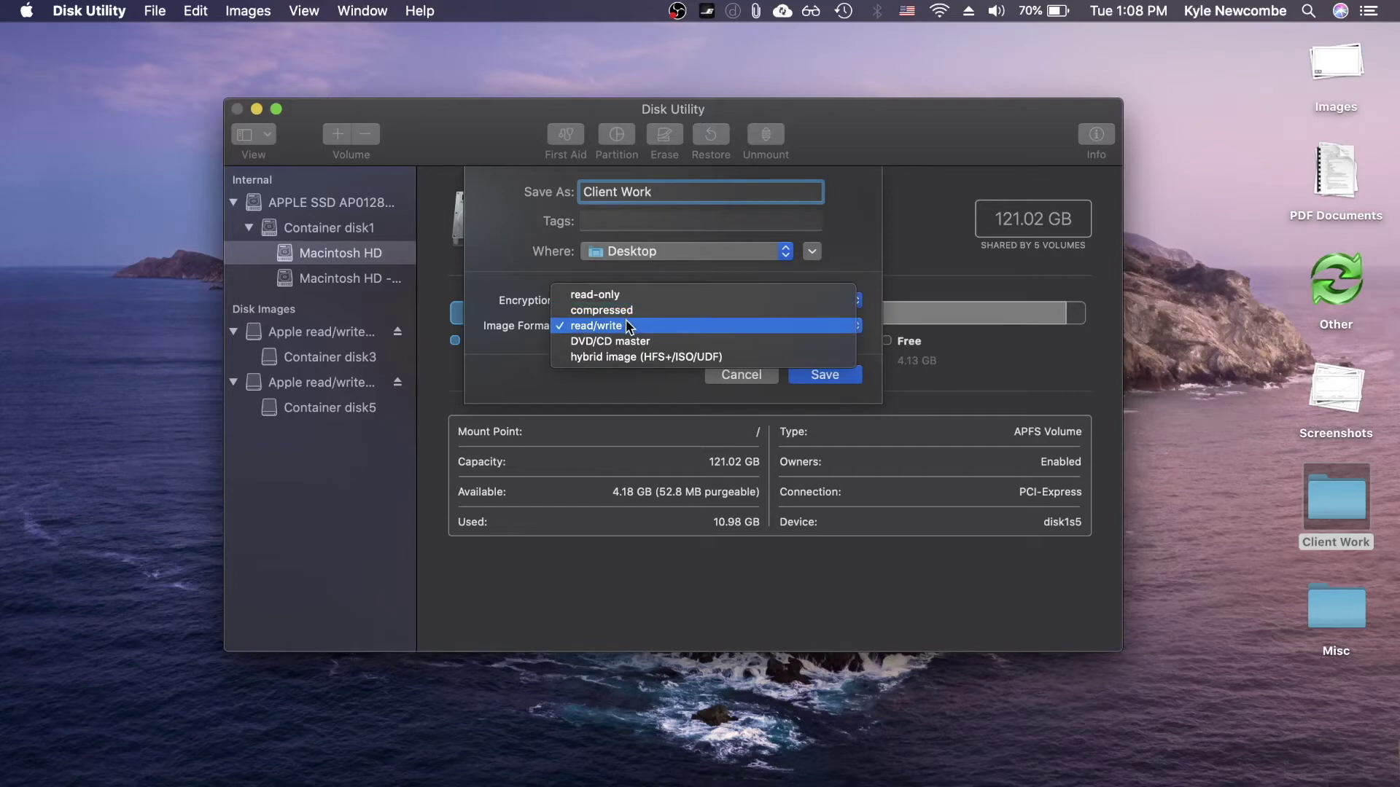
{"action": "left_click", "coordinate": [625, 326]}
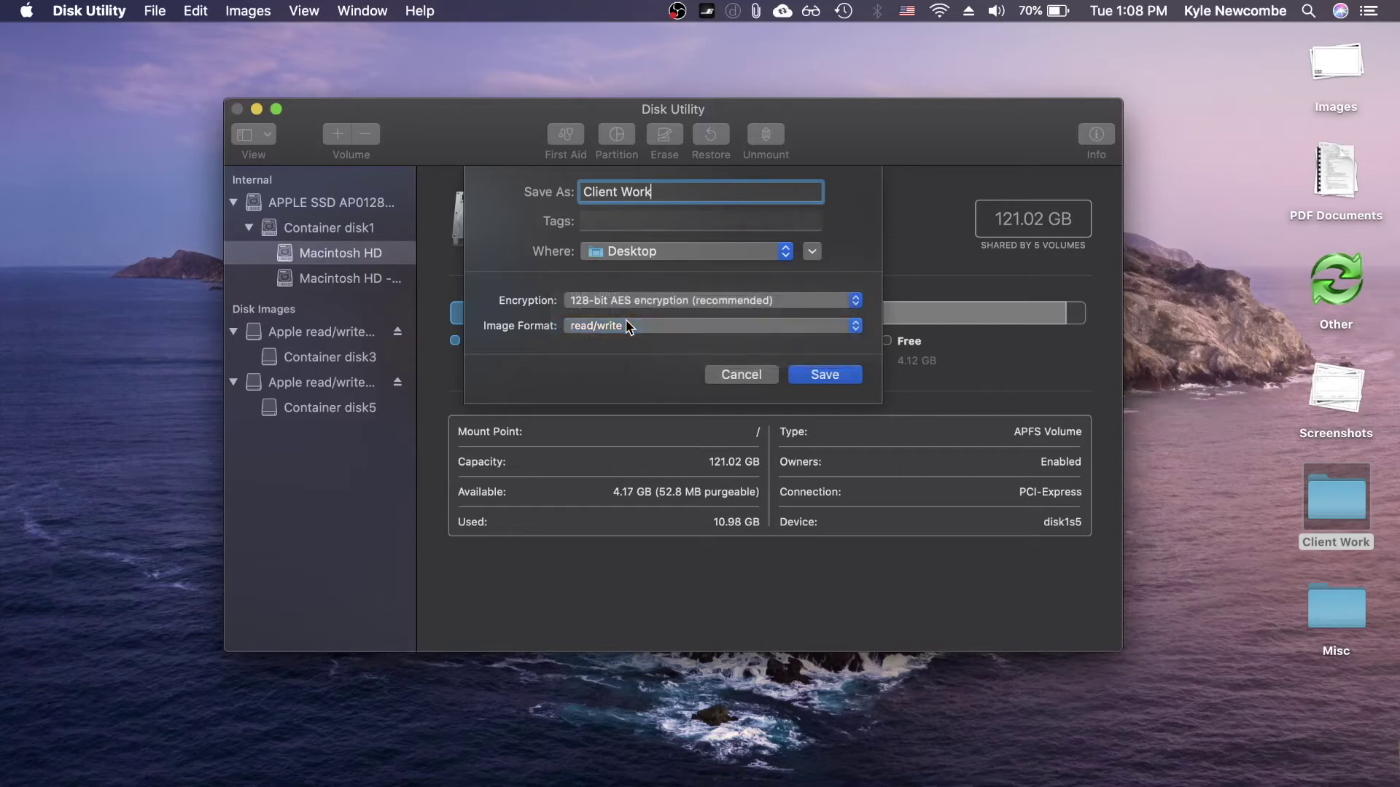
{"action": "left_click", "coordinate": [827, 377]}
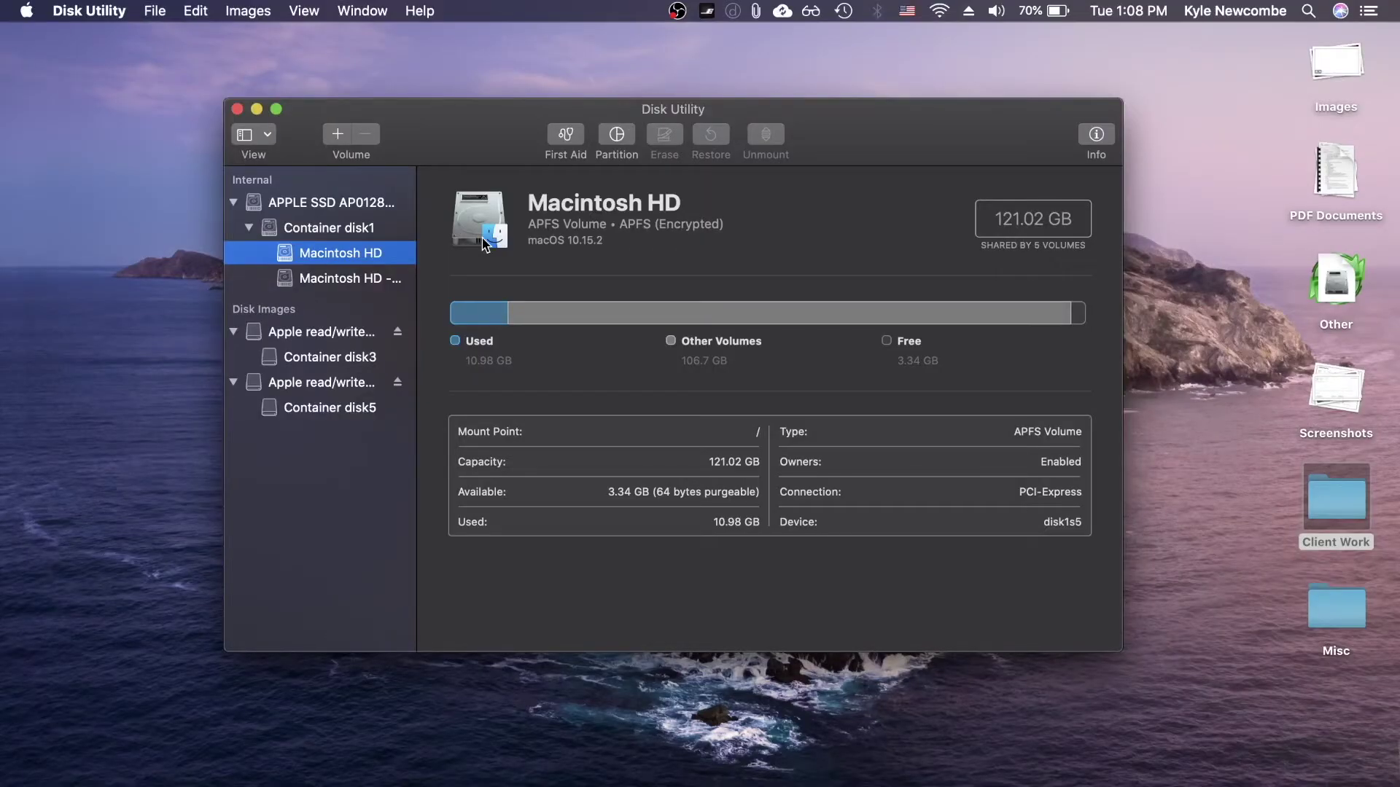
- Expand the Other stack on the desktop and select the new Client Work.dmg
{"action": "left_click", "coordinate": [1345, 286]}
{"action": "left_click", "coordinate": [1328, 393]}
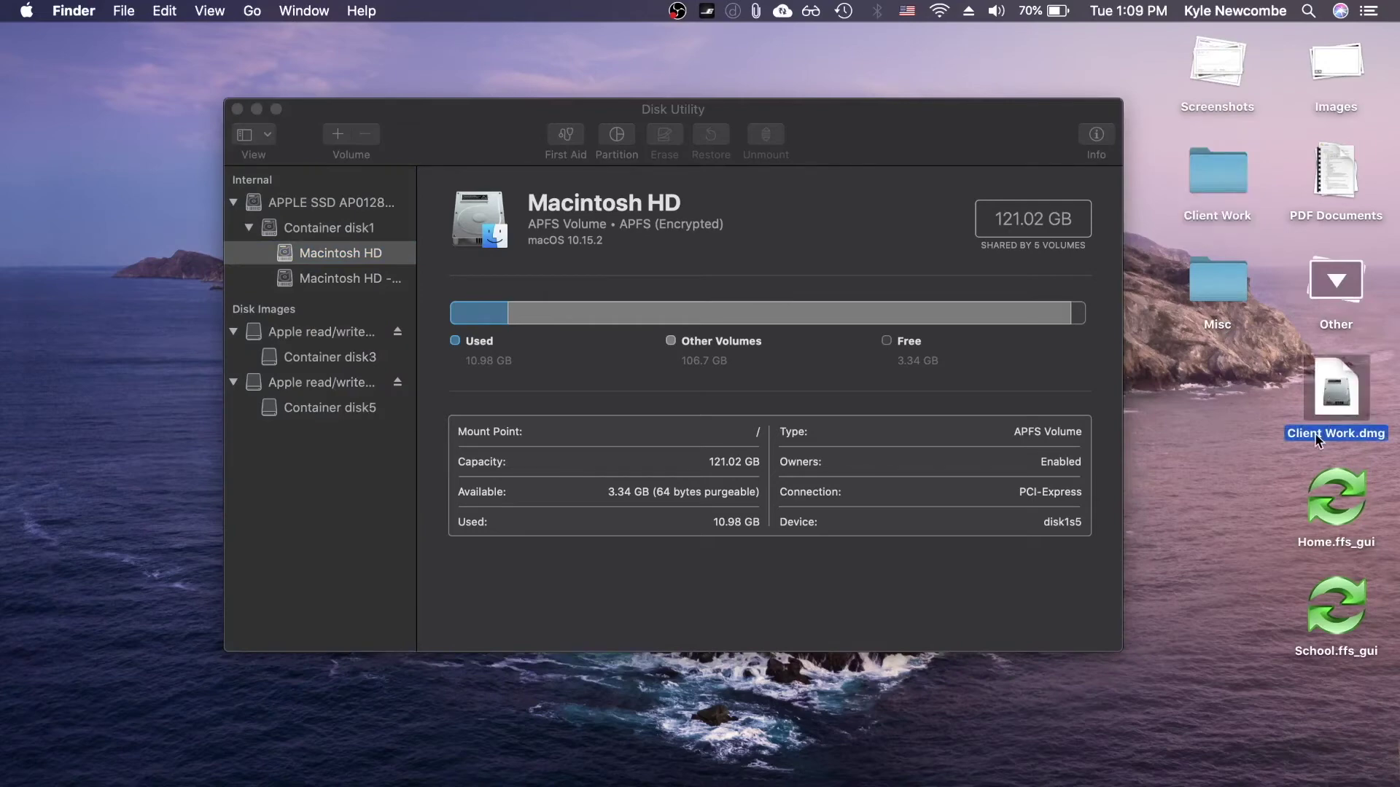
- Unlock Client Work.dmg with its password and select the mounted Client Work volume
{"action": "double_click", "coordinate": [1334, 395]}
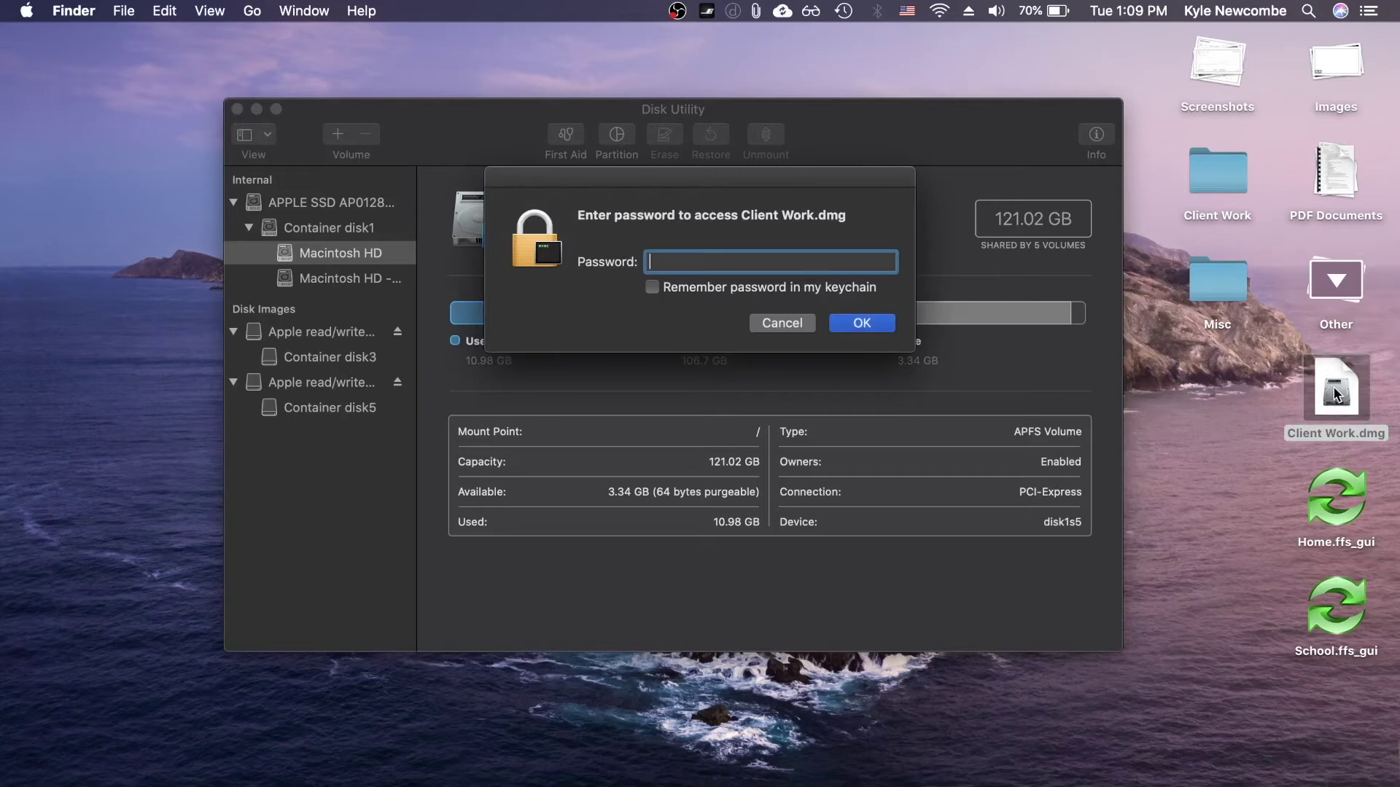
{"action": "type", "text": "••••••••"}
{"action": "key", "text": "Return"}
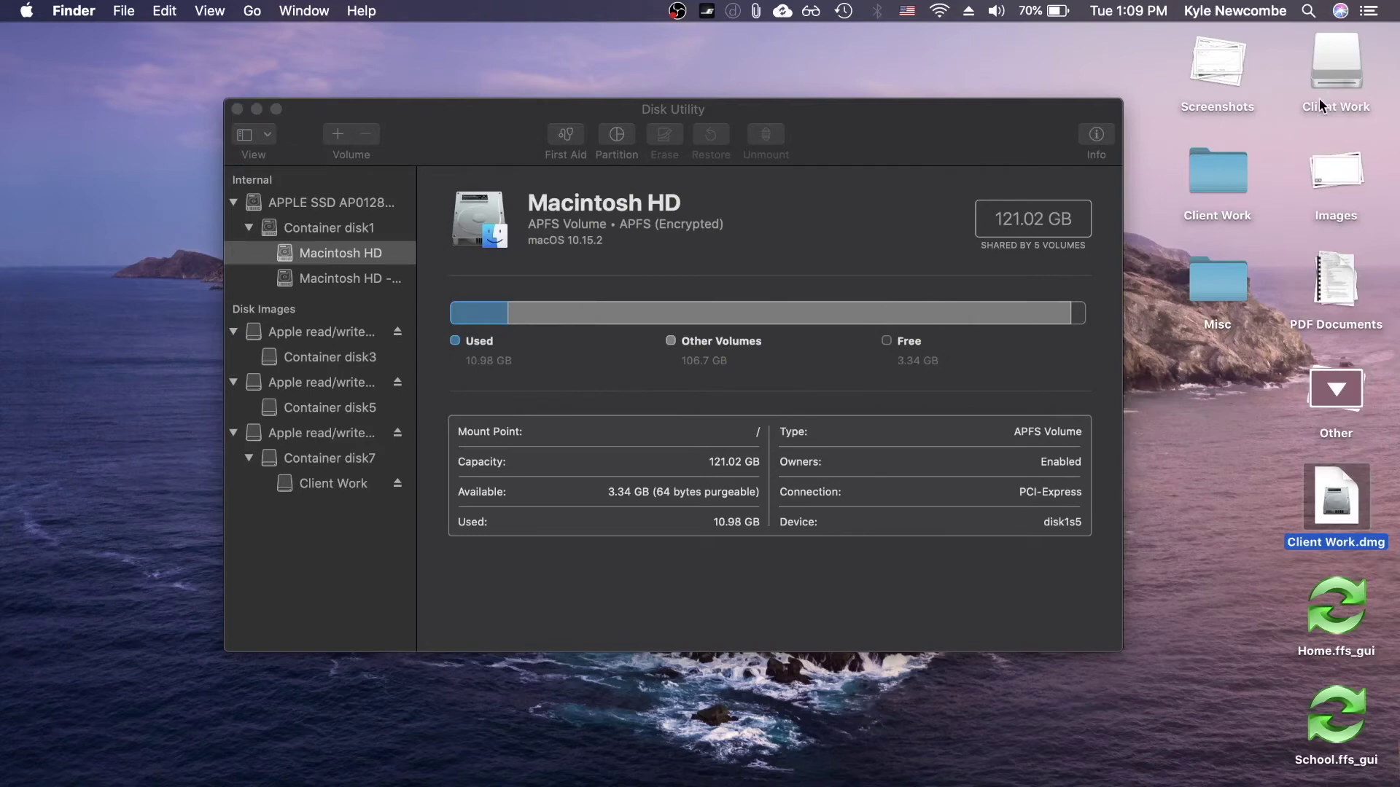
{"action": "left_click", "coordinate": [1335, 58]}
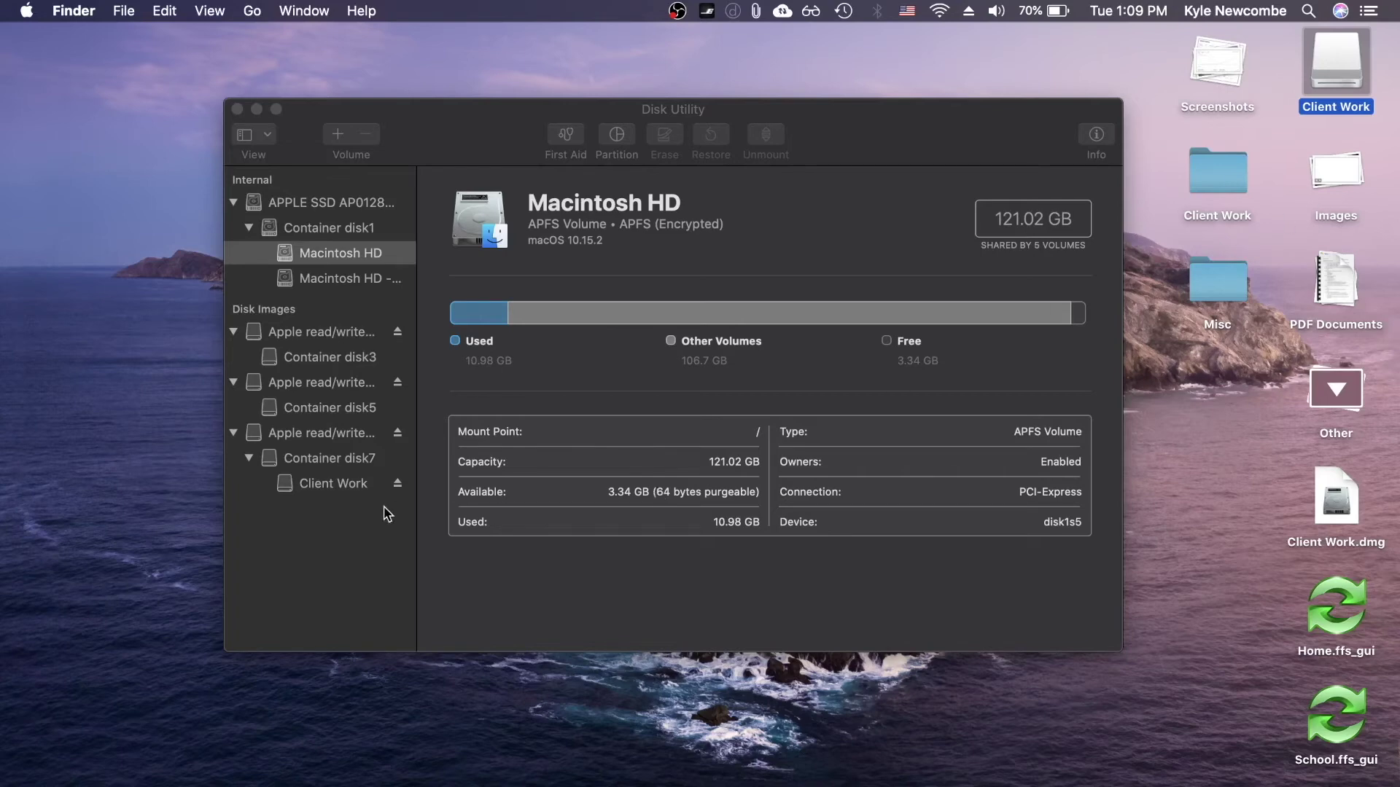
- Move Disk Utility aside and open the Client Work volume to confirm it holds Strings.mp4
{"action": "left_click", "coordinate": [332, 492]}
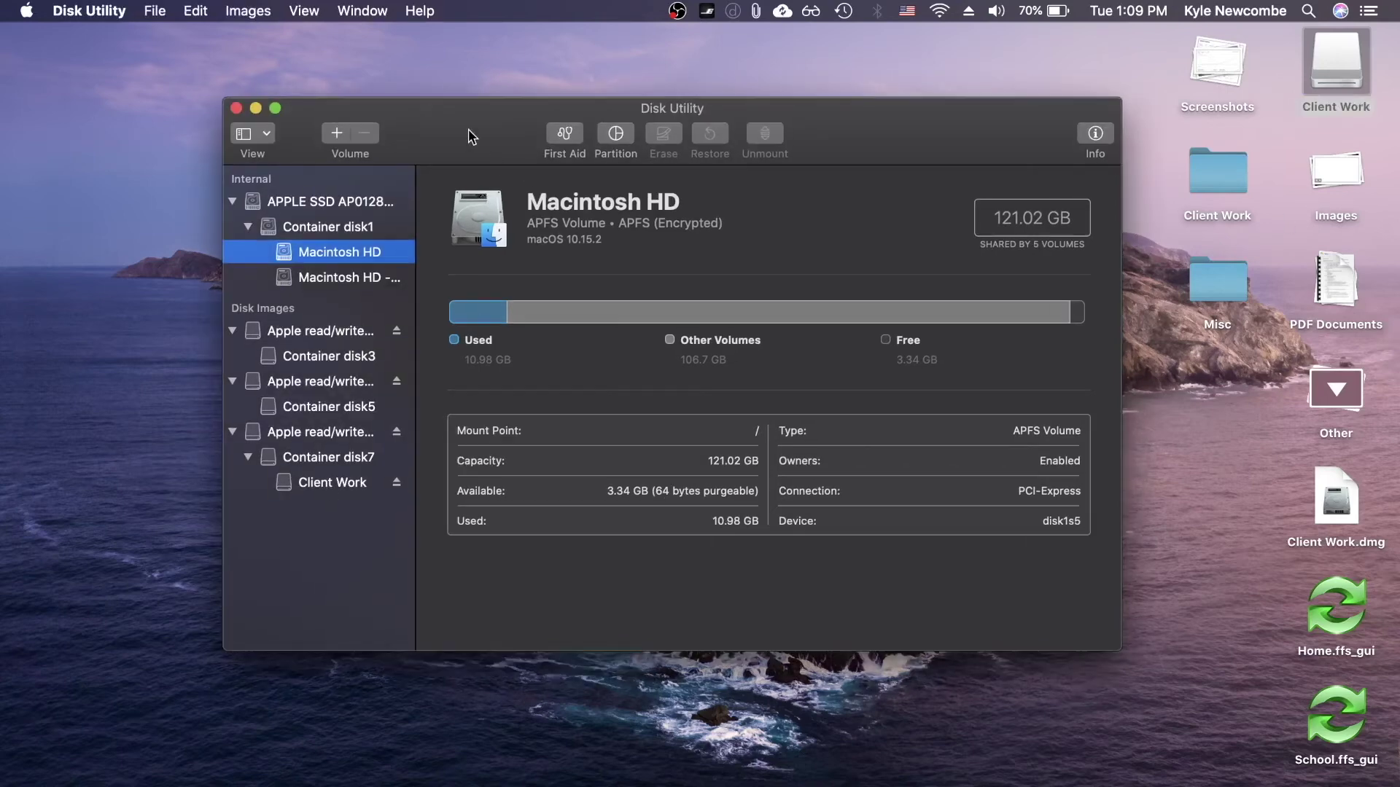
{"action": "left_click_drag", "start_coordinate": [469, 135], "coordinate": [379, 137]}
{"action": "double_click", "coordinate": [1339, 64]}
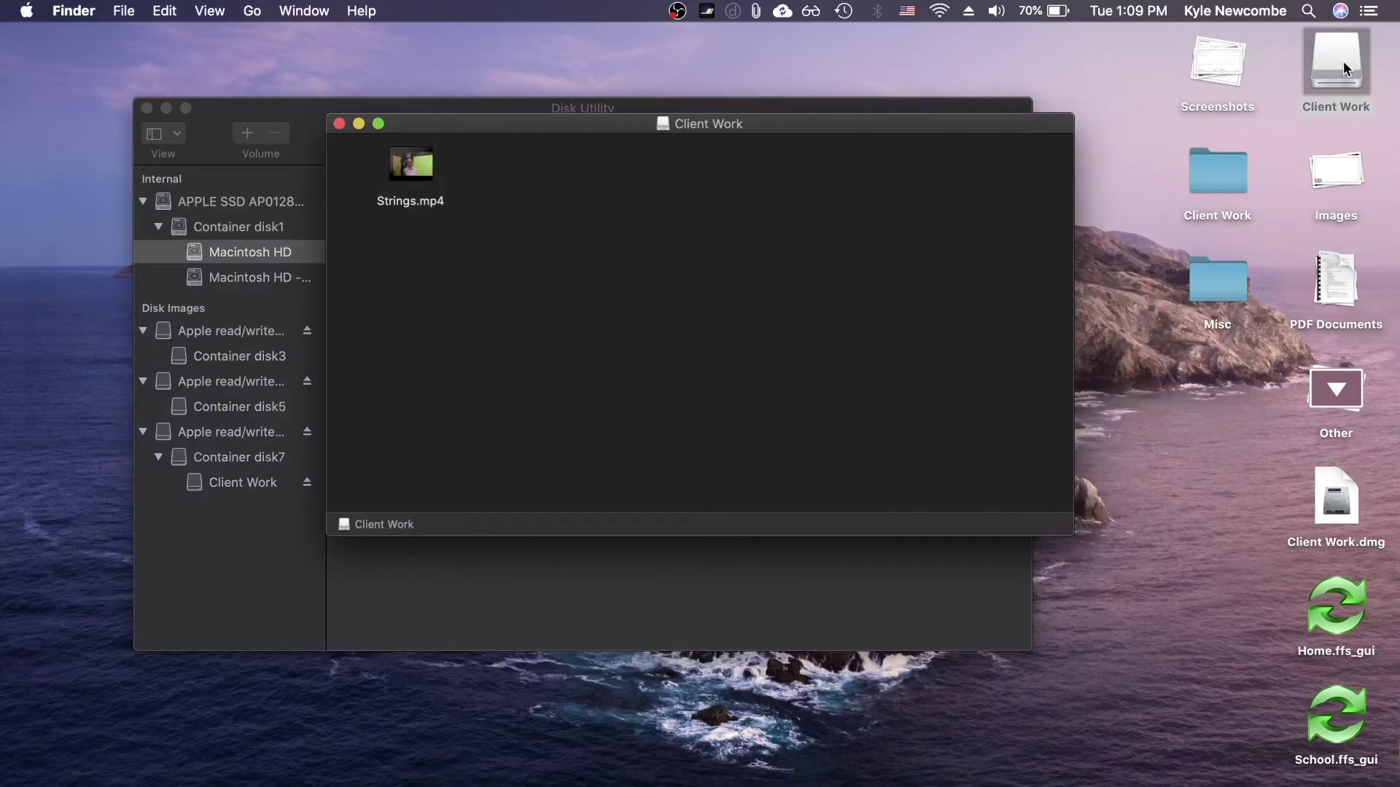
{"action": "left_click", "coordinate": [339, 124]}
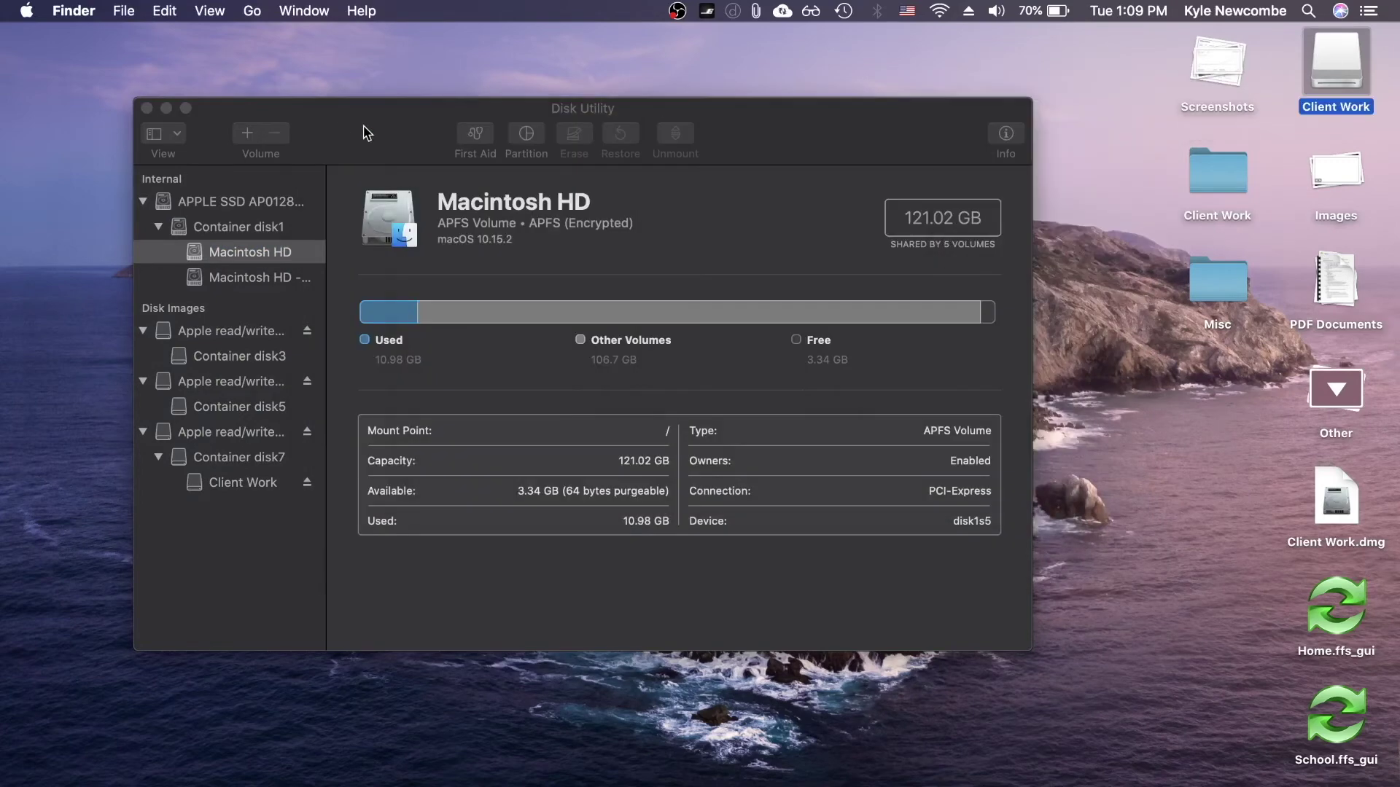
{"action": "right_click", "coordinate": [1345, 72]}
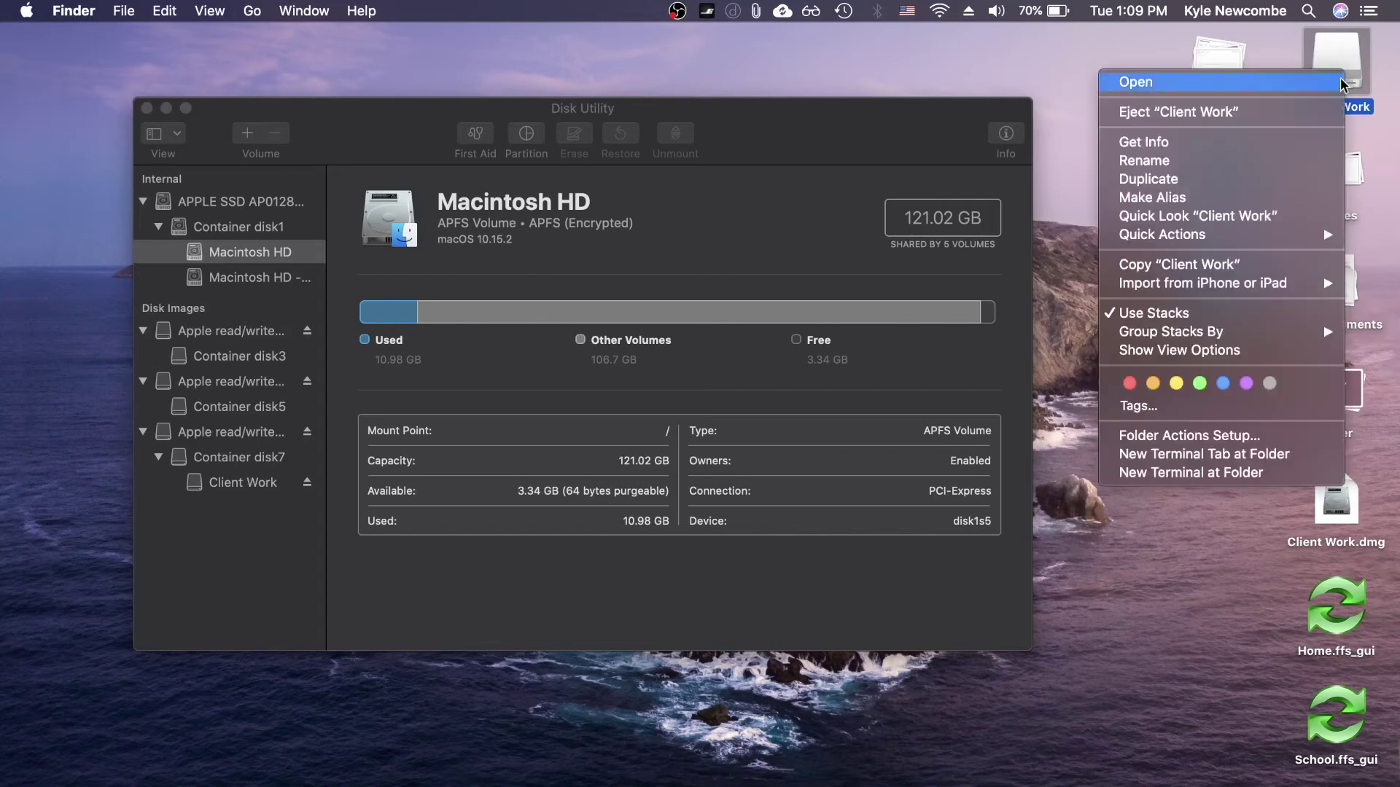
- Choose Eject "Client Work" to unmount the volume
{"action": "left_click", "coordinate": [1296, 112]}
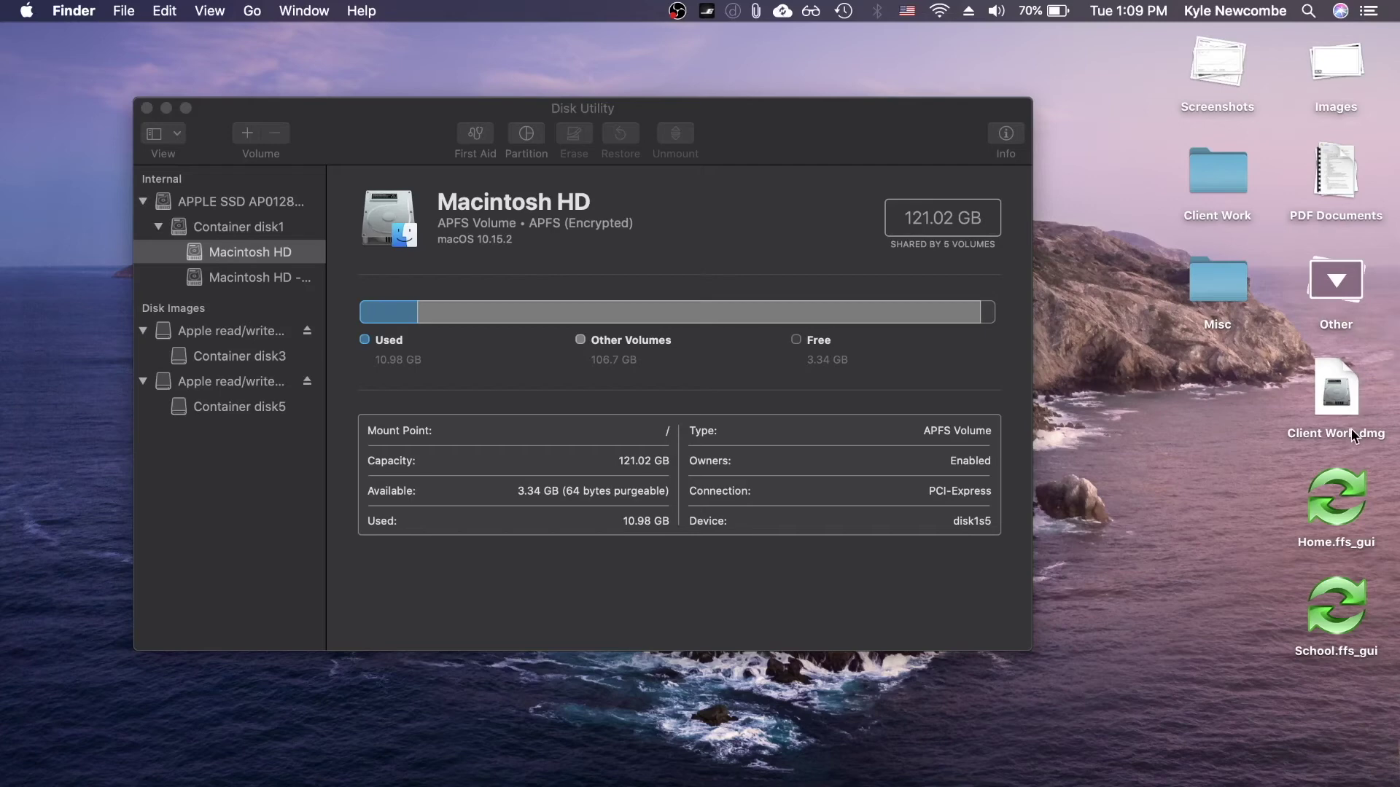
- Reopen Client Work.dmg and enter its password to mount it again
{"action": "double_click", "coordinate": [1332, 380]}
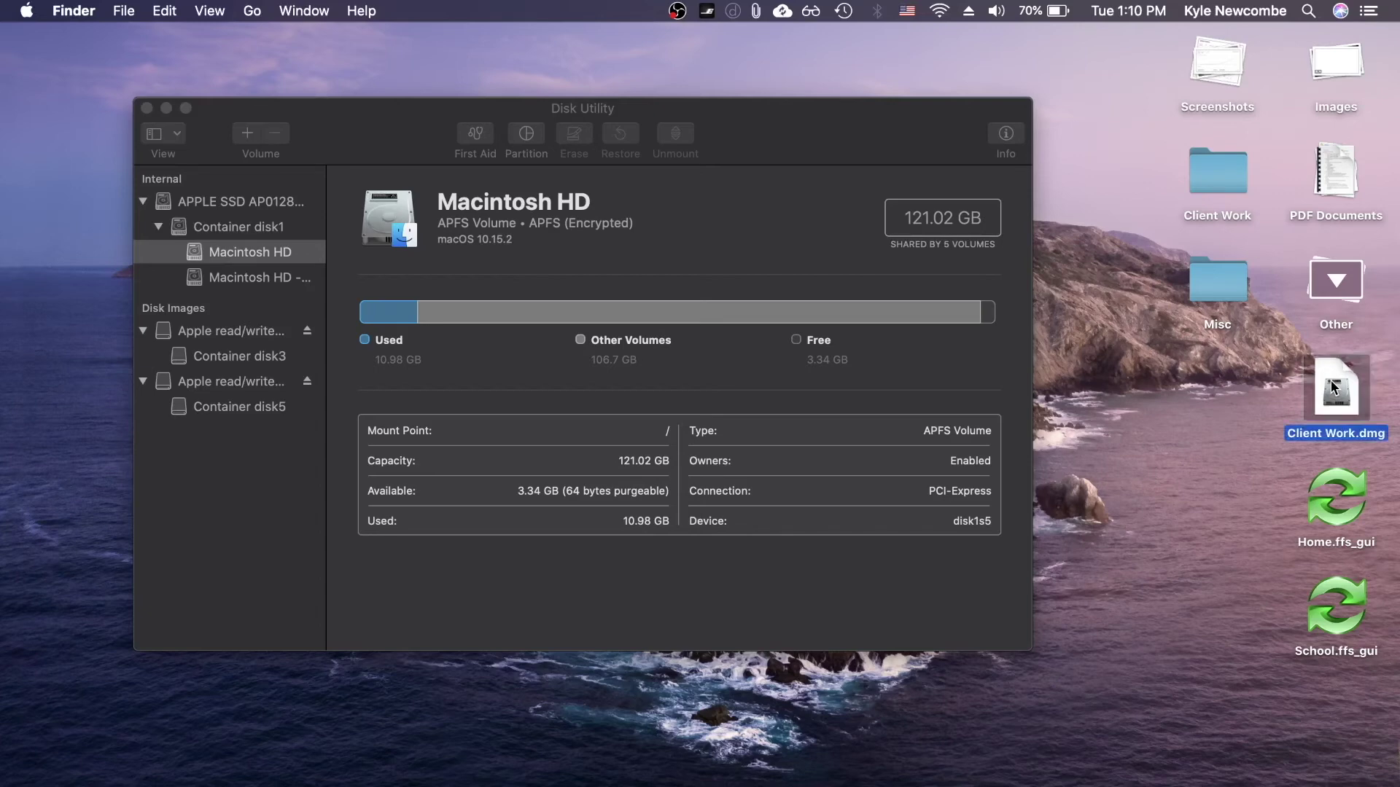
{"action": "type", "text": "•••••••"}
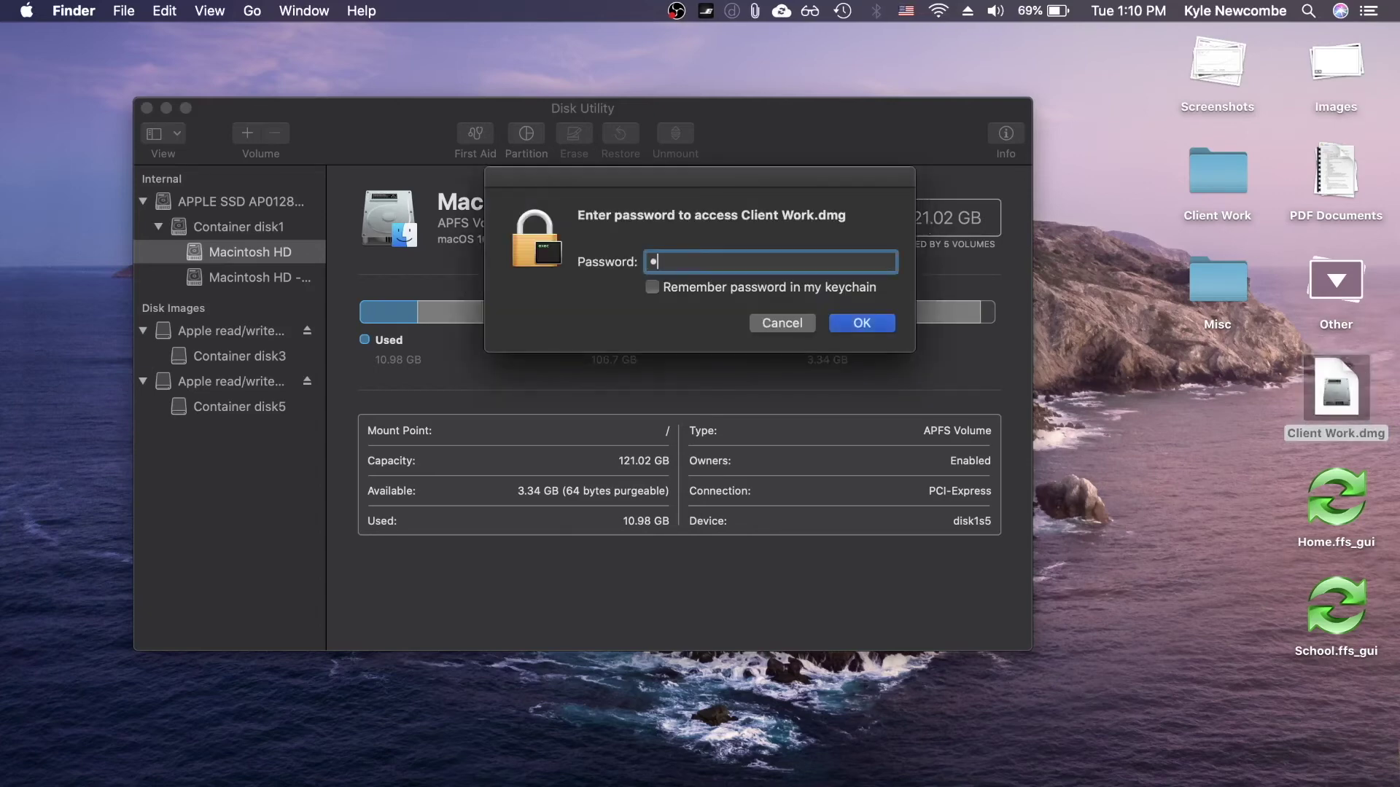
{"action": "key", "text": "Return"}
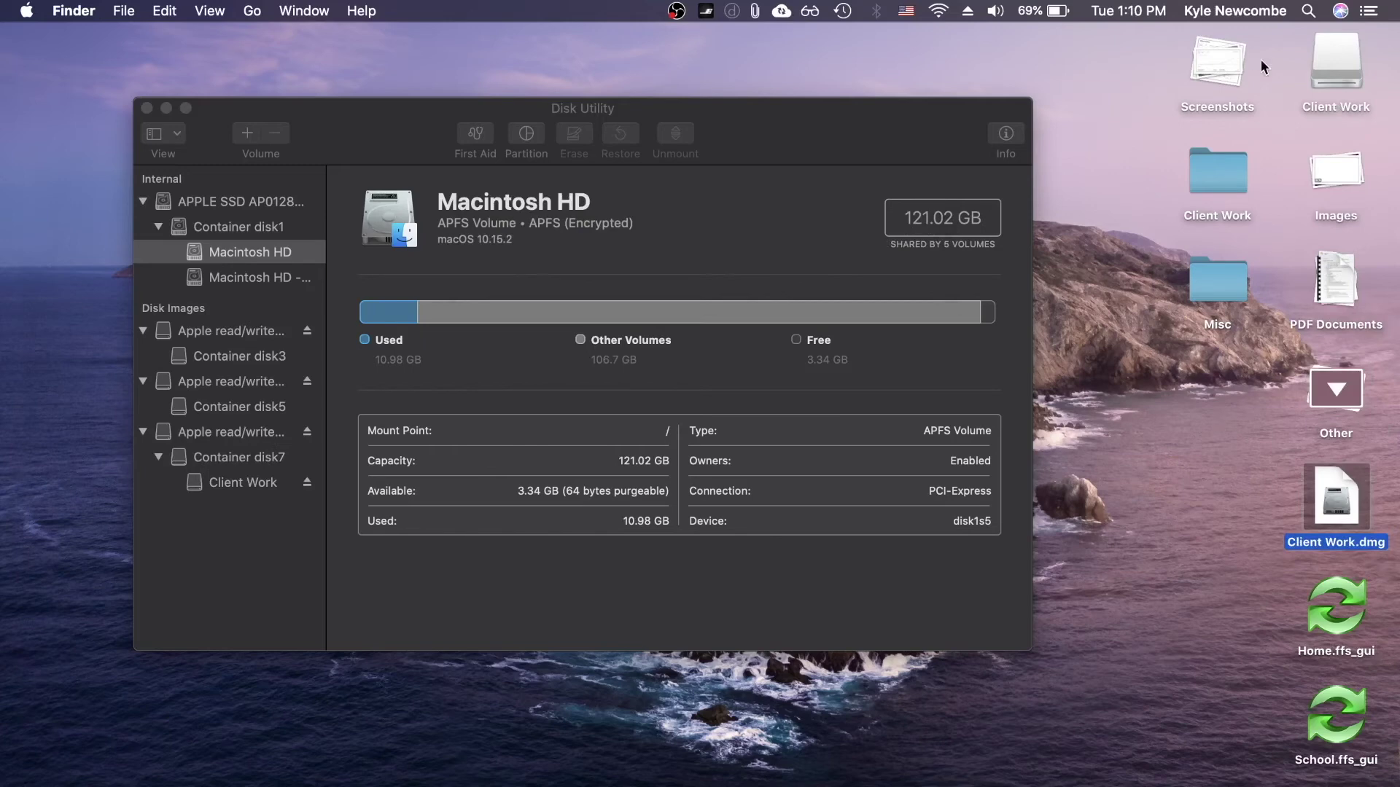
- Copy Strings.mp4 from the Client Work volume onto the desktop and close the volume window
{"action": "double_click", "coordinate": [1349, 71]}
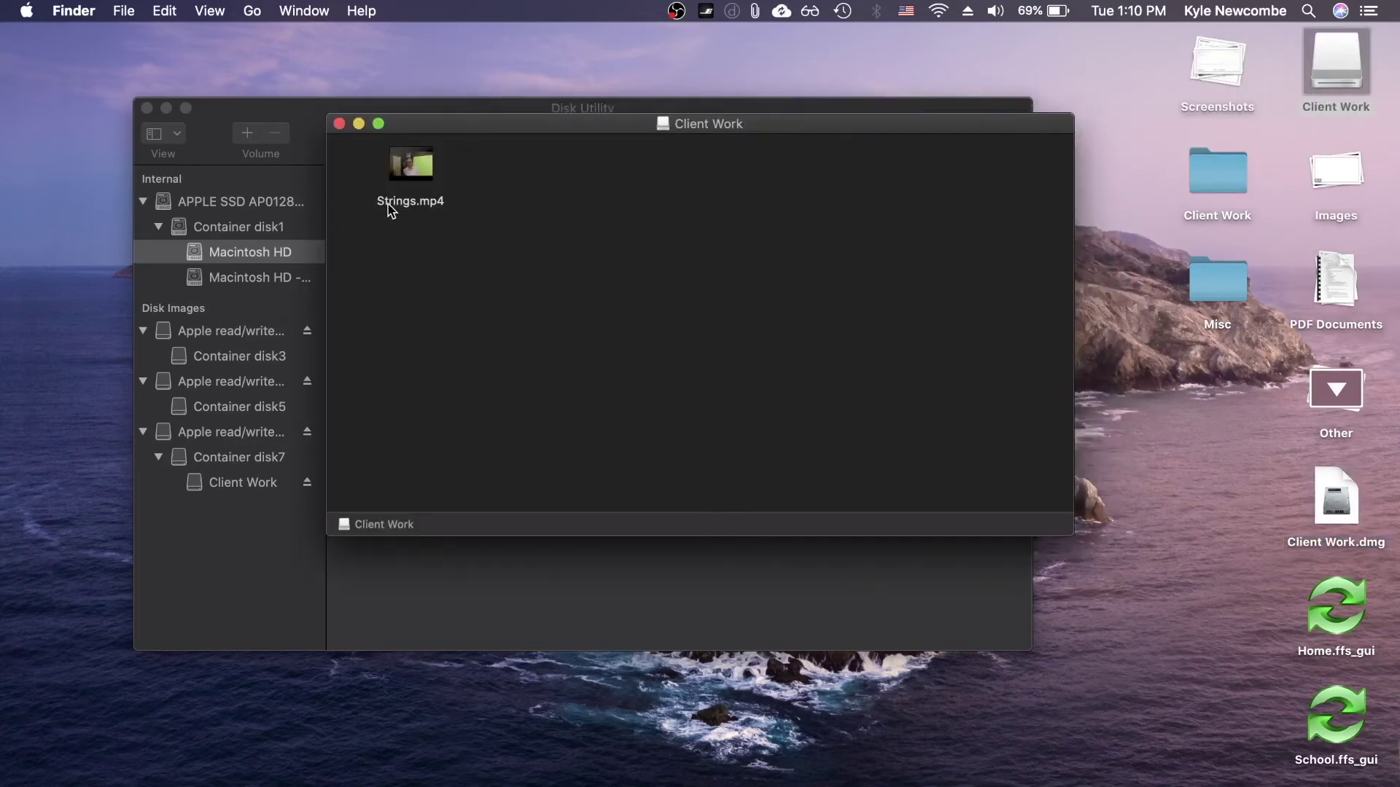
{"action": "left_click_drag", "start_coordinate": [388, 205], "coordinate": [1098, 397]}
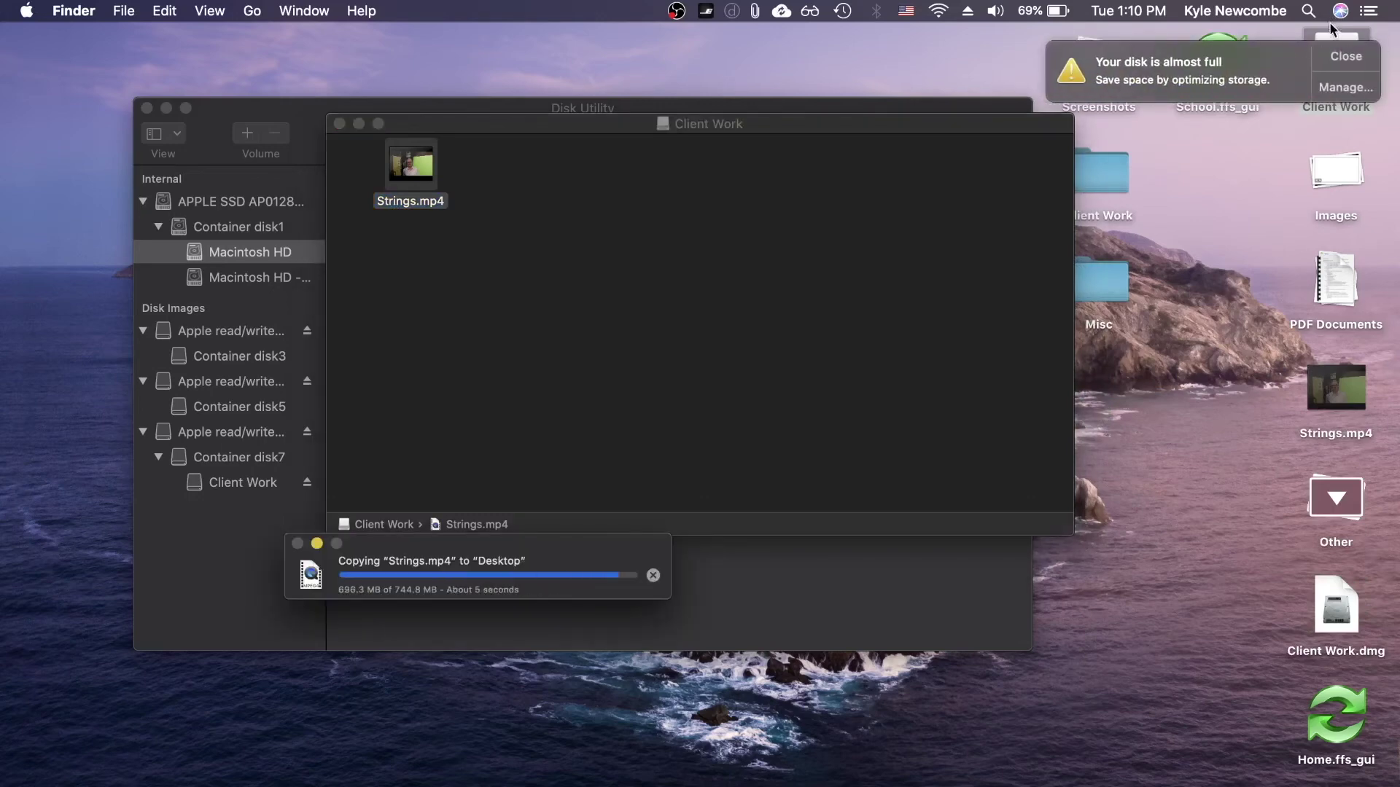
{"action": "left_click", "coordinate": [1346, 56]}
{"action": "left_click", "coordinate": [340, 121]}
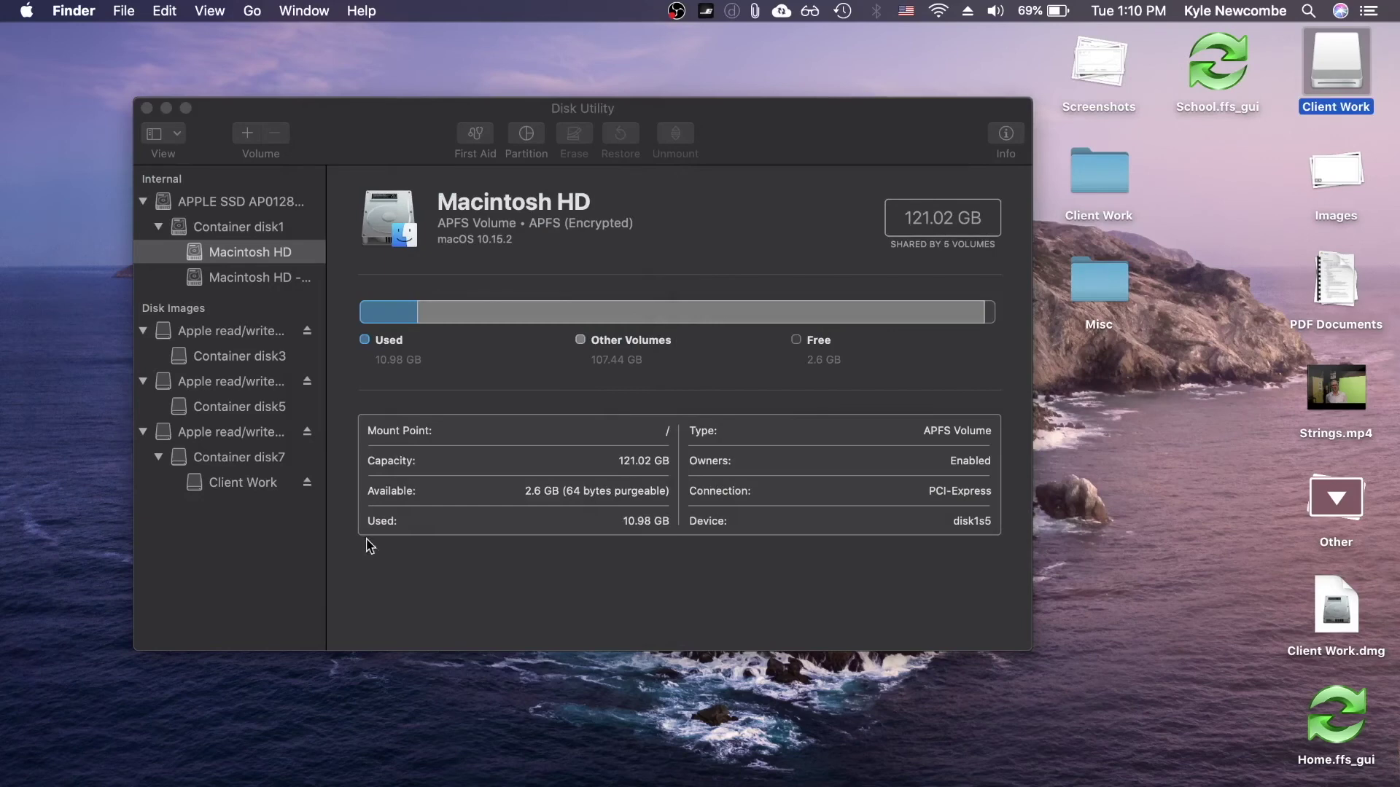
{"action": "left_click", "coordinate": [248, 484]}
- Remove the Client Work volume via Delete APFS Volume, confirming Delete and finishing with Done
{"action": "left_click", "coordinate": [247, 484]}
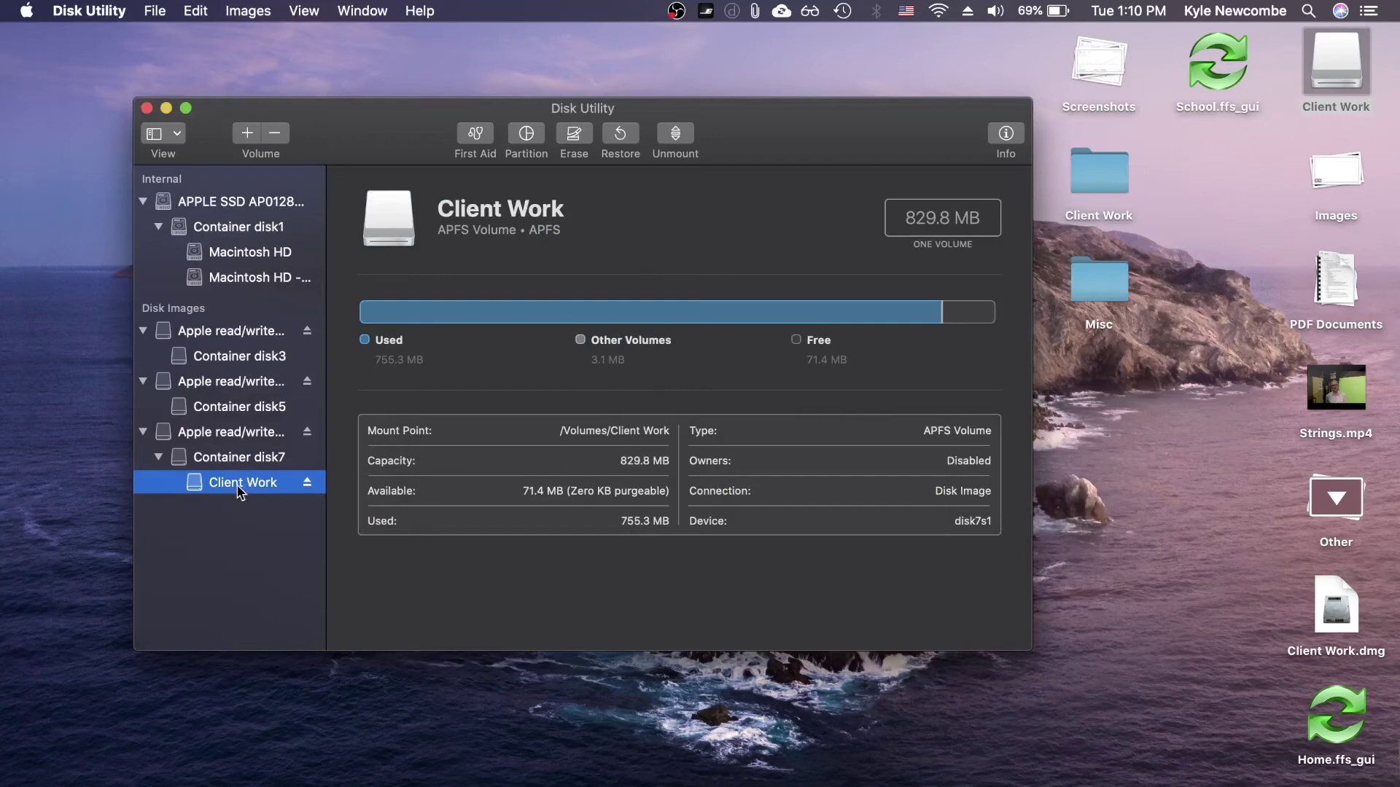
{"action": "right_click", "coordinate": [240, 492]}
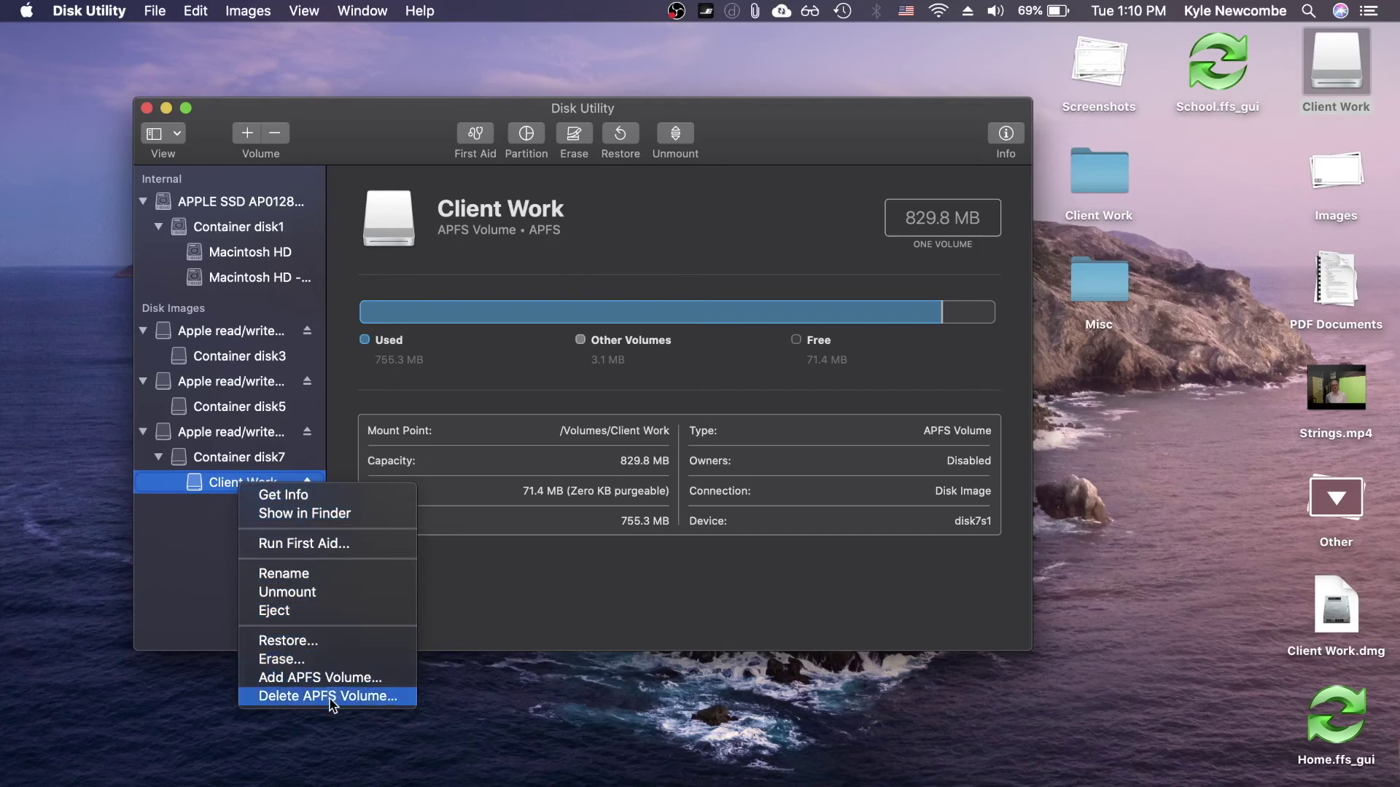
{"action": "left_click", "coordinate": [330, 697]}
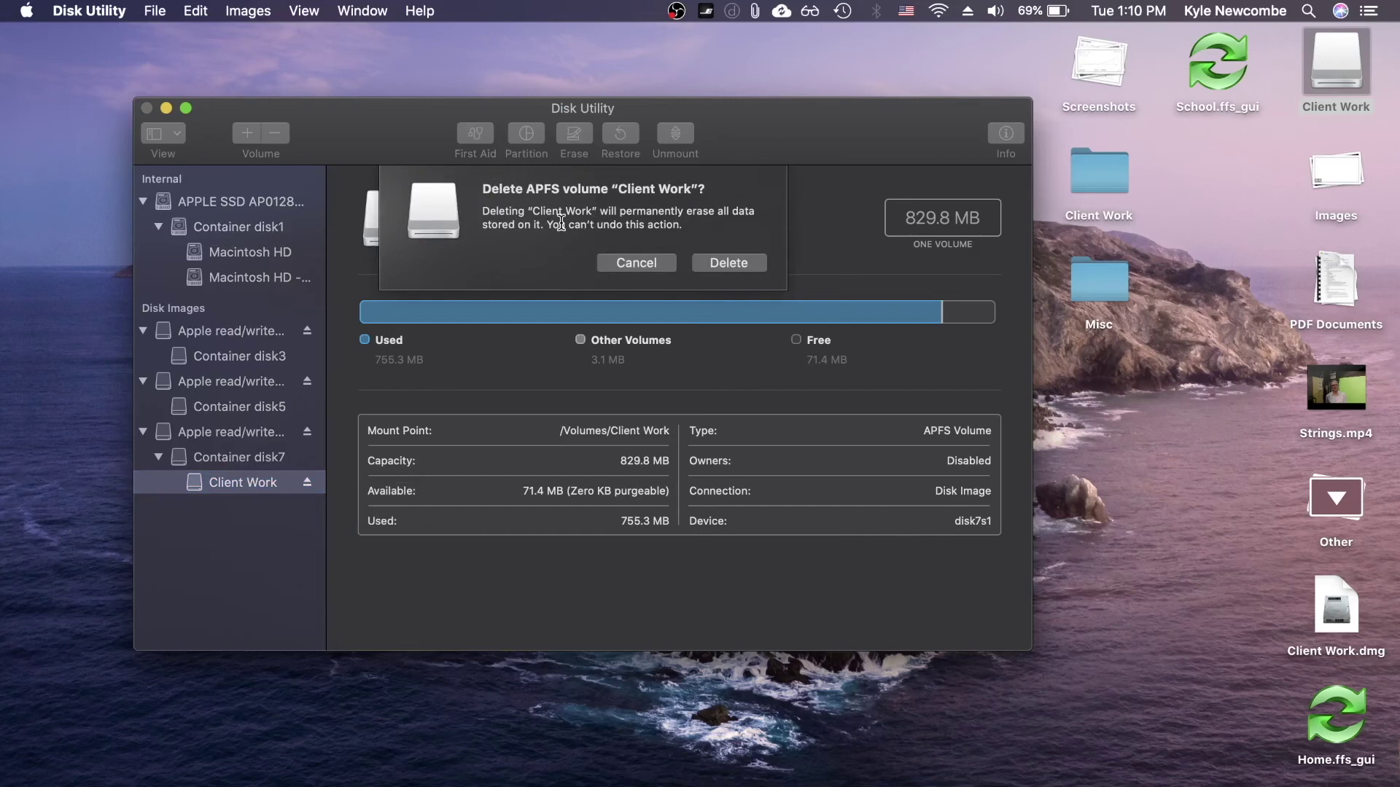
{"action": "left_click", "coordinate": [742, 263]}
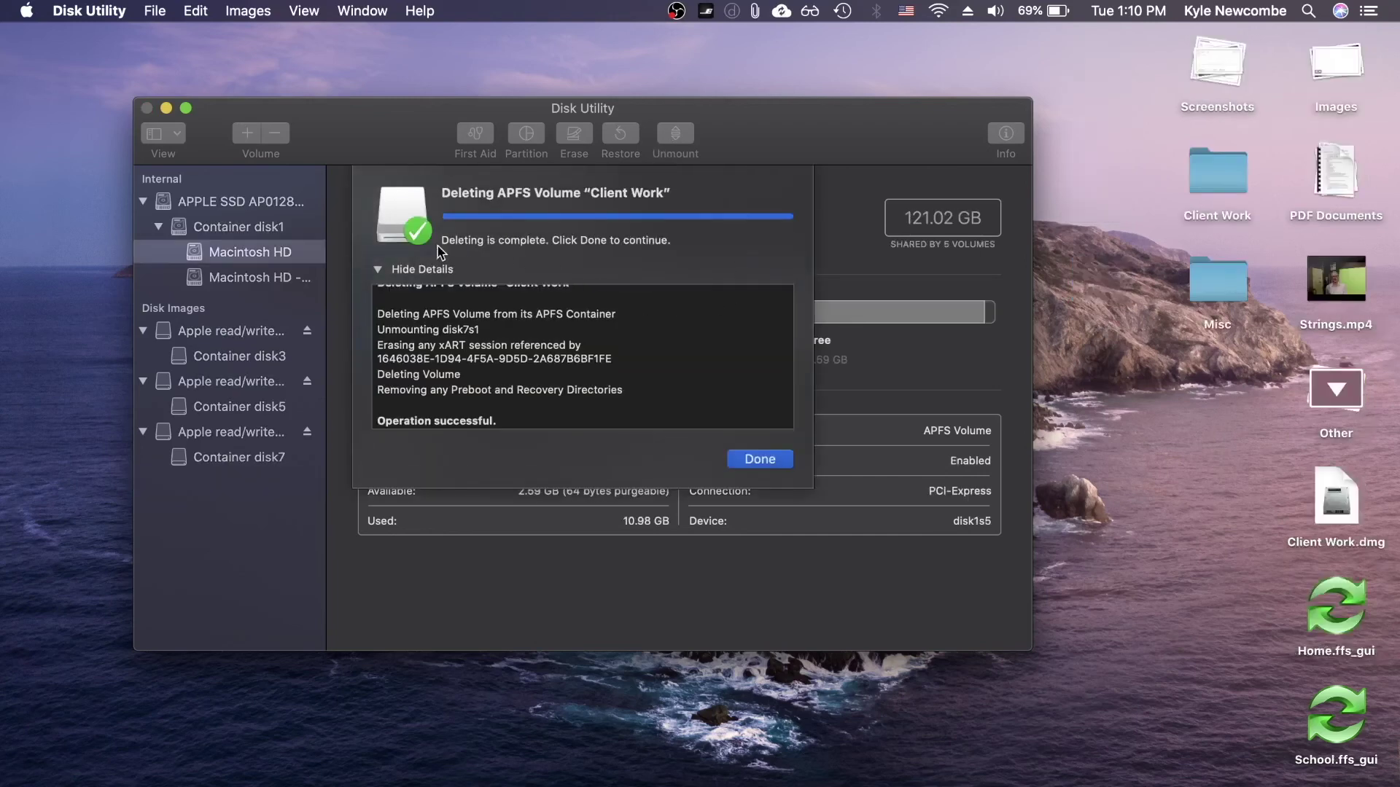
{"action": "left_click", "coordinate": [764, 463]}
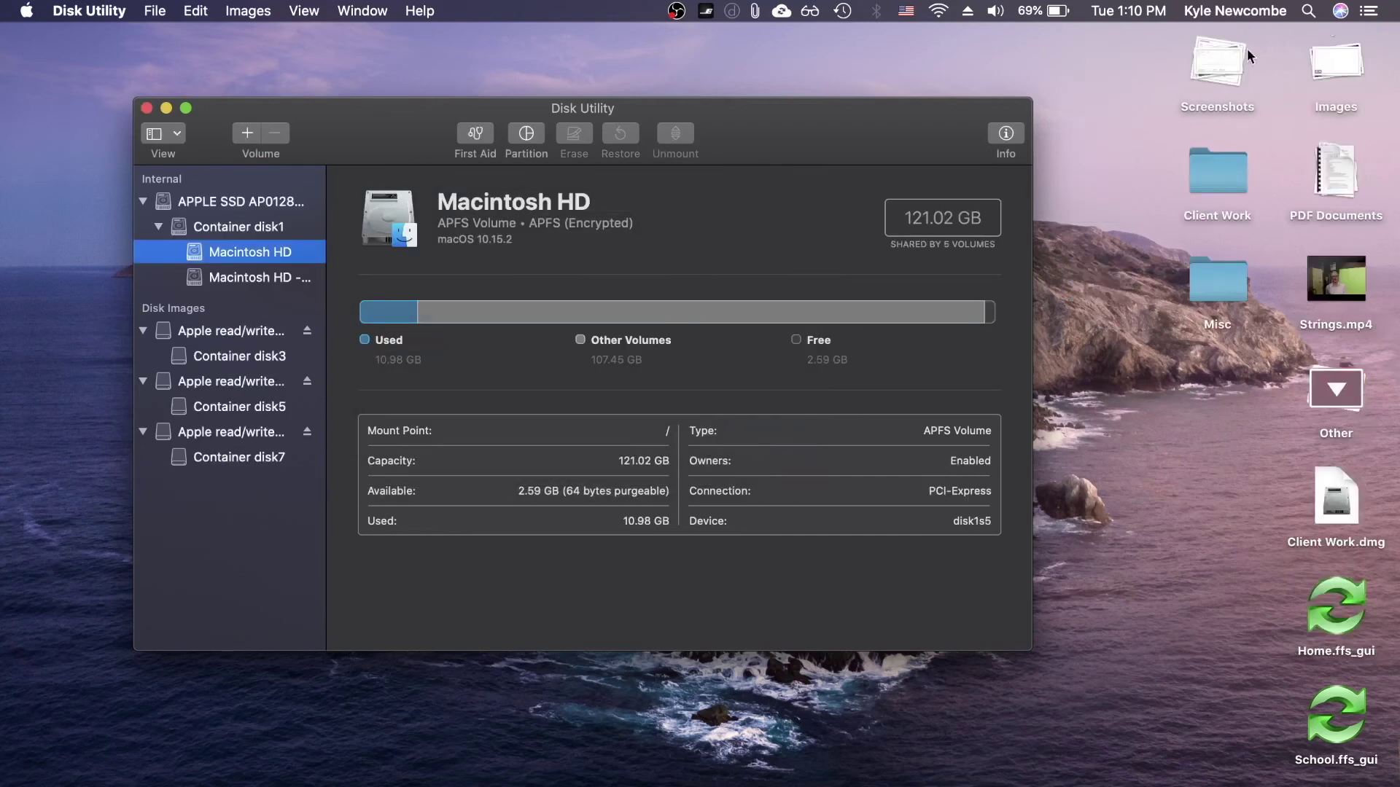